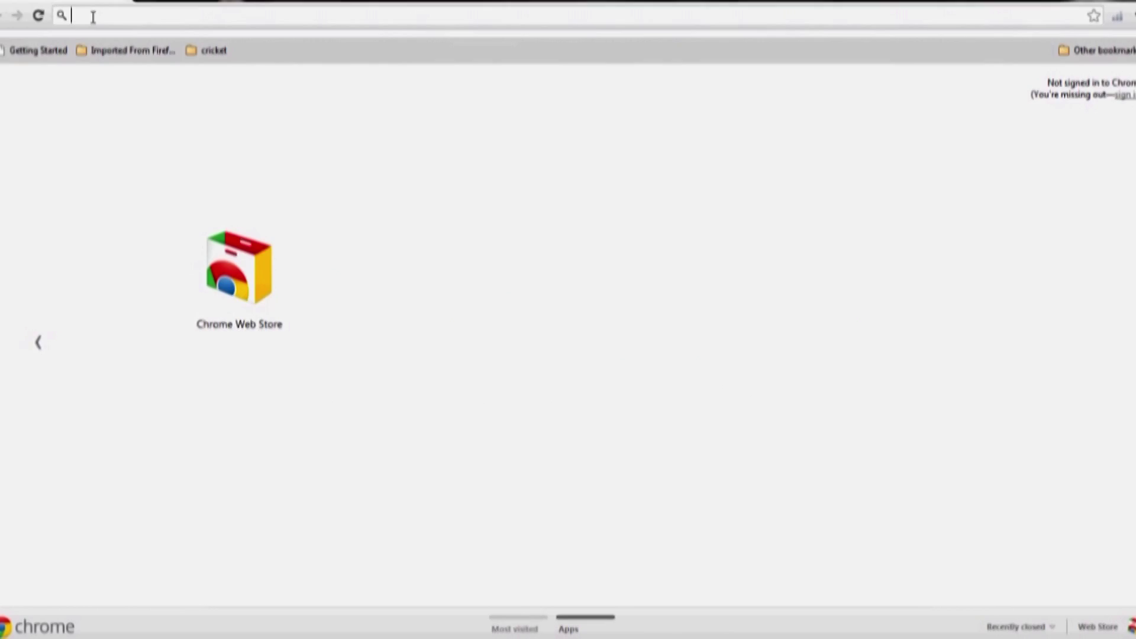
text(brillian)
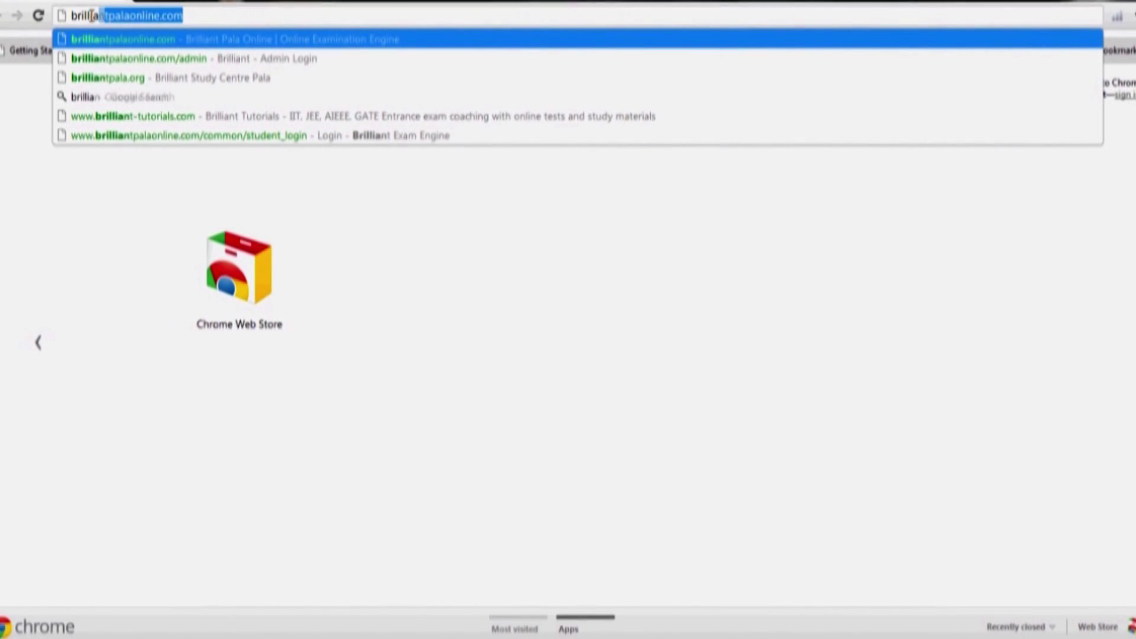
text(tpalaonline.com)
- Load brilliantpalaonline.com to reach the Brilliant Study Centre, Pala home page
key(Return)
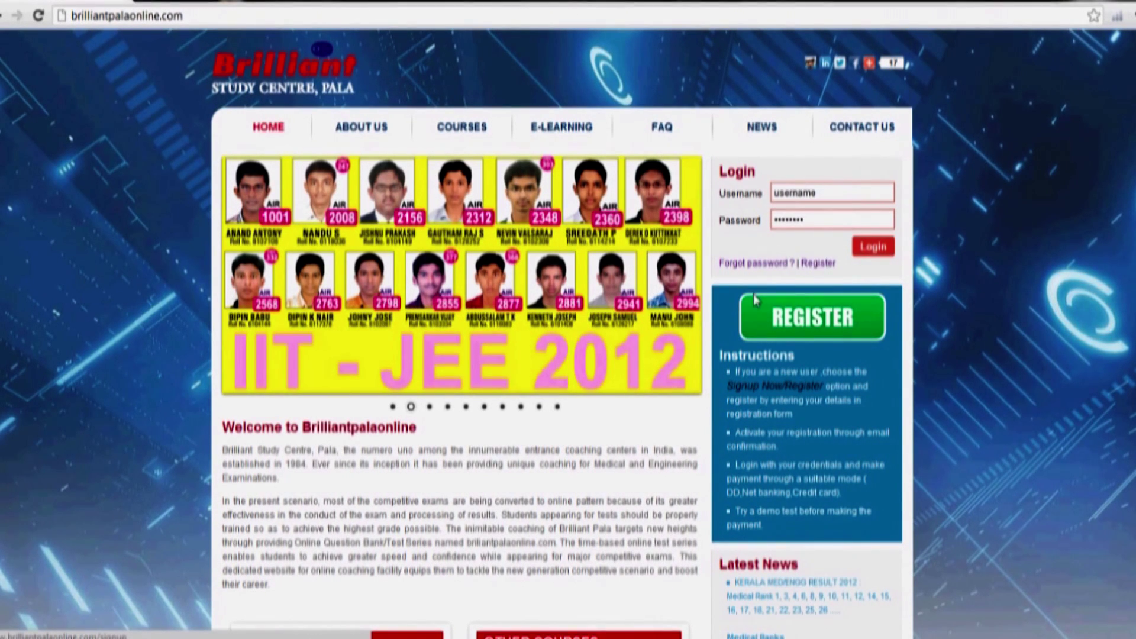
click(829, 318)
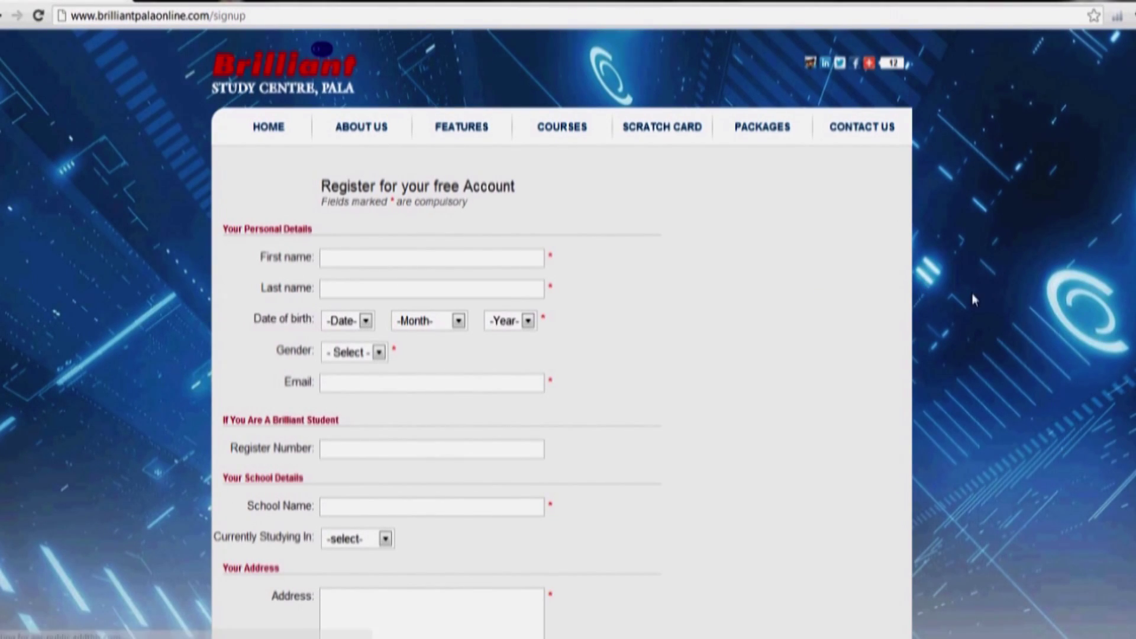
scroll(974, 303, down, 1)
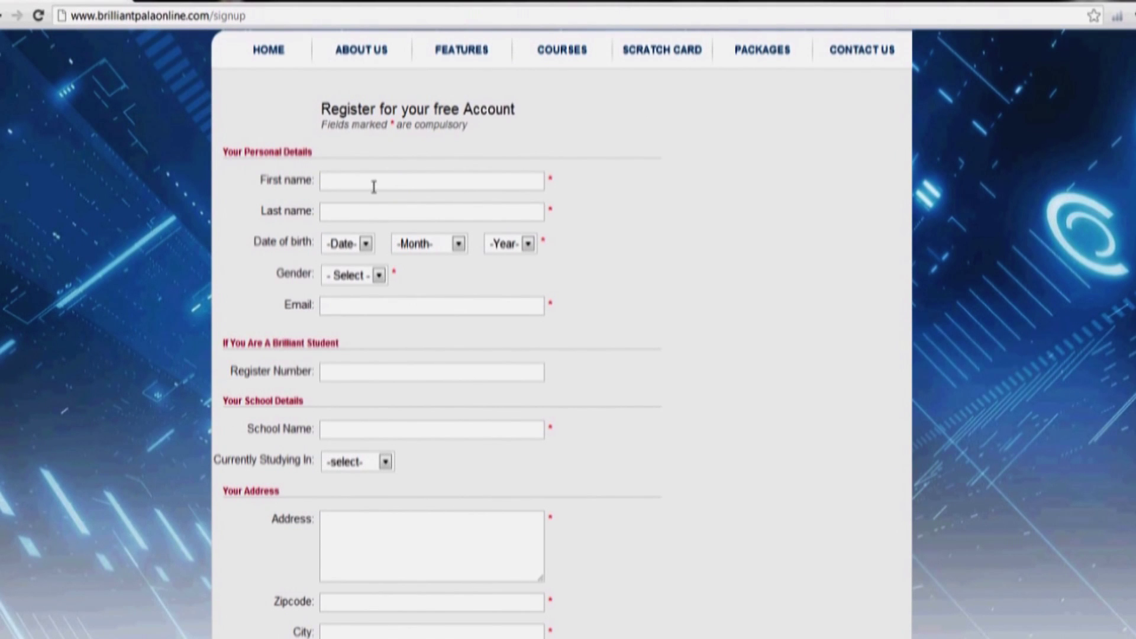
click(431, 181)
click(431, 211)
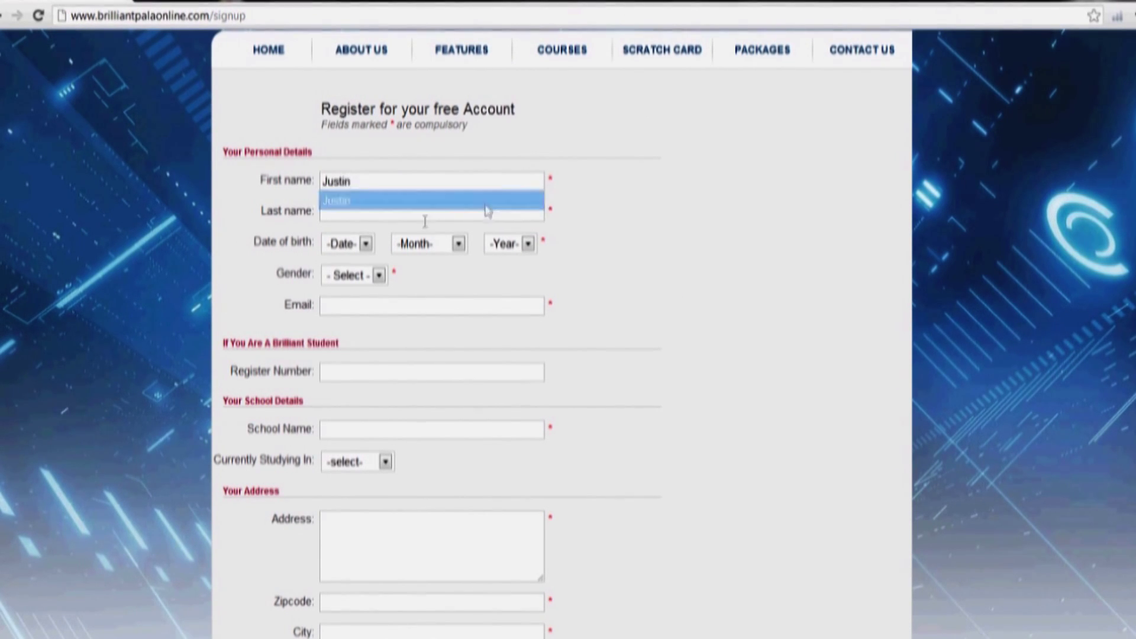
click(348, 244)
click(330, 312)
click(429, 243)
click(509, 244)
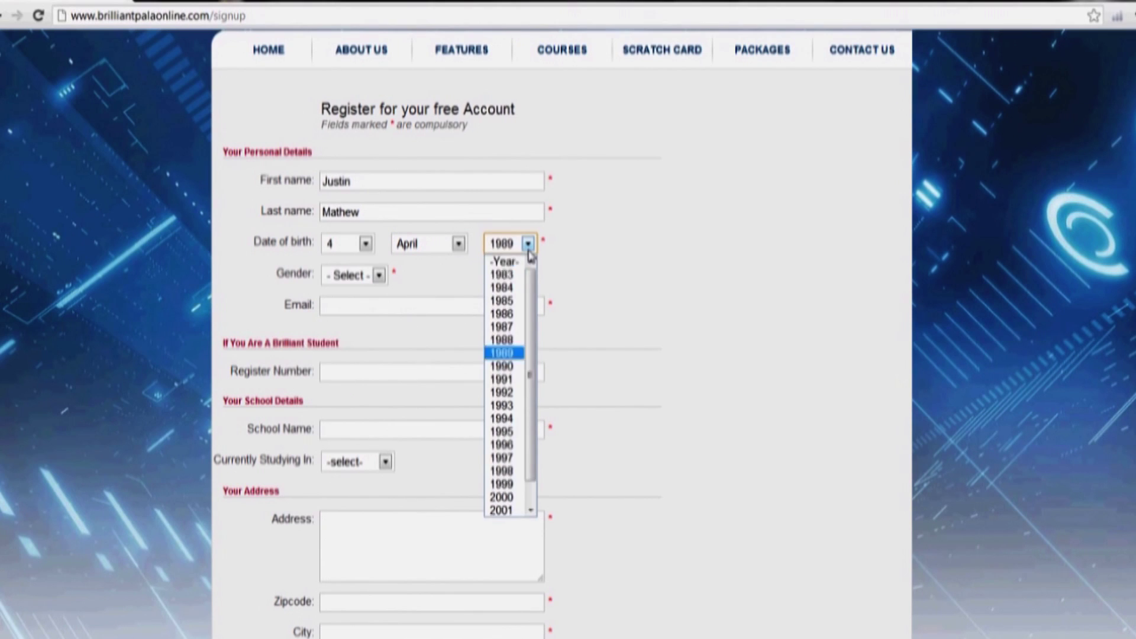
click(354, 274)
- Enter the email, school, class 10, two-line address, zipcode, city, country India and state kerala
click(431, 305)
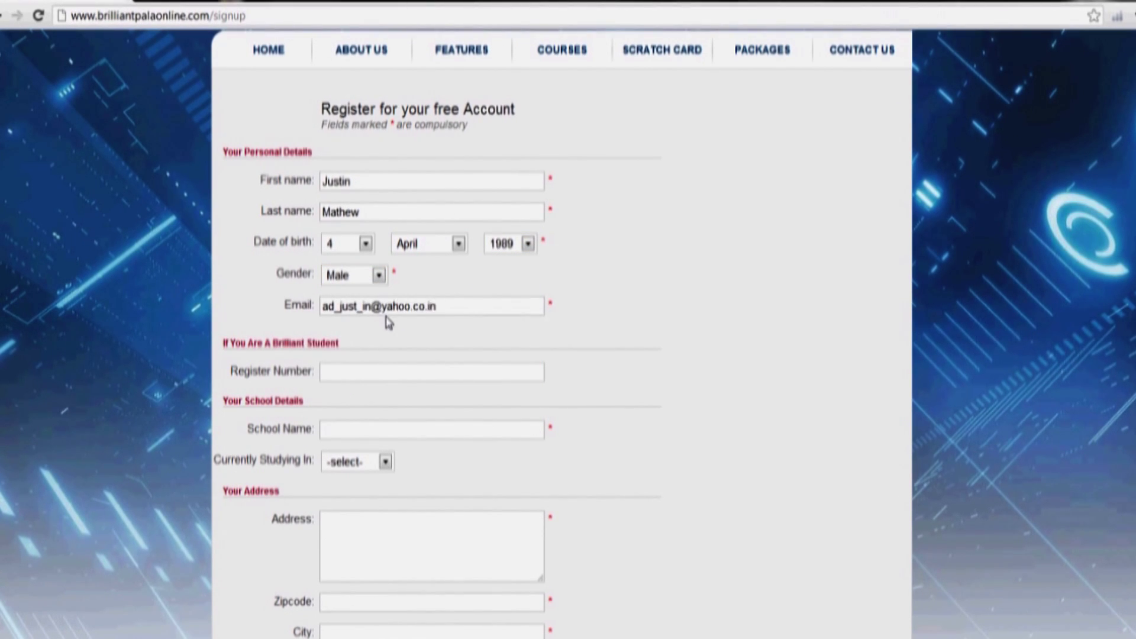
click(431, 429)
text(St. Antonys Public School Anakkal)
click(358, 461)
click(350, 524)
scroll(350, 525, down, 2)
key(Return)
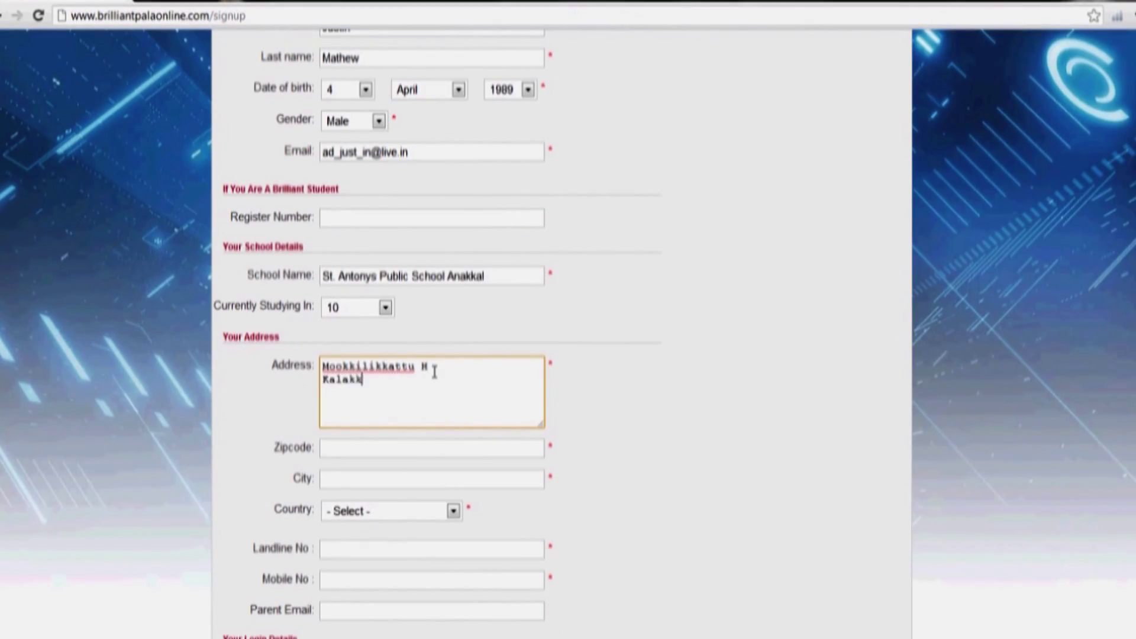
click(431, 448)
text(686508)
click(432, 478)
text(kottayam)
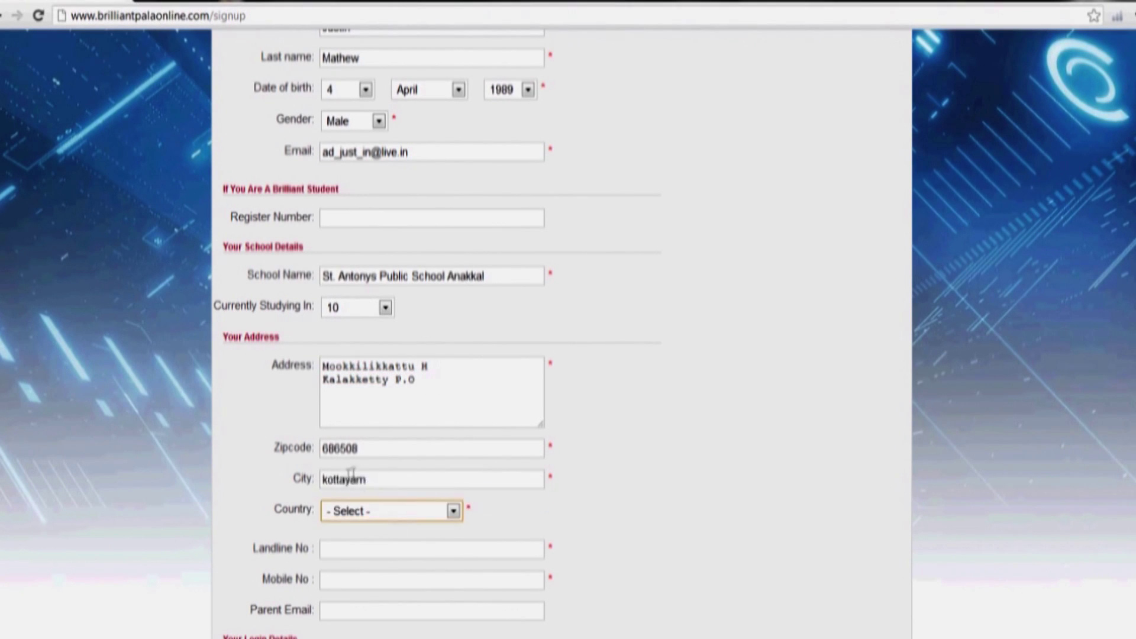
click(390, 510)
scroll(390, 510, down, 2)
click(383, 388)
scroll(394, 405, down, 2)
- Enter the landline and mobile numbers, moving on to the parent email
click(431, 264)
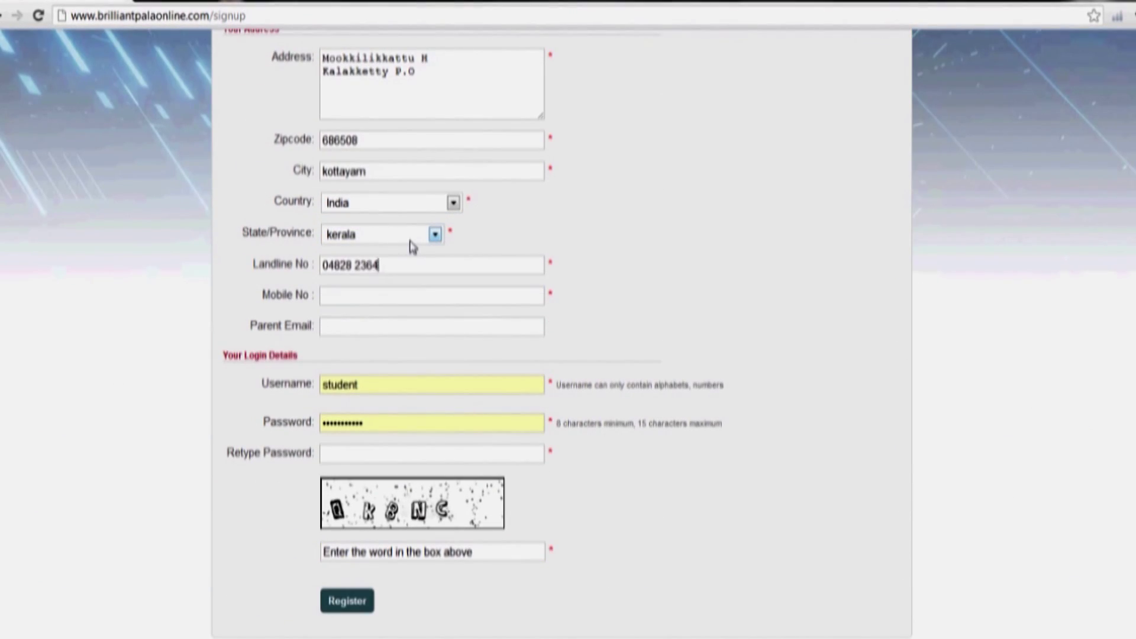
click(432, 295)
click(392, 325)
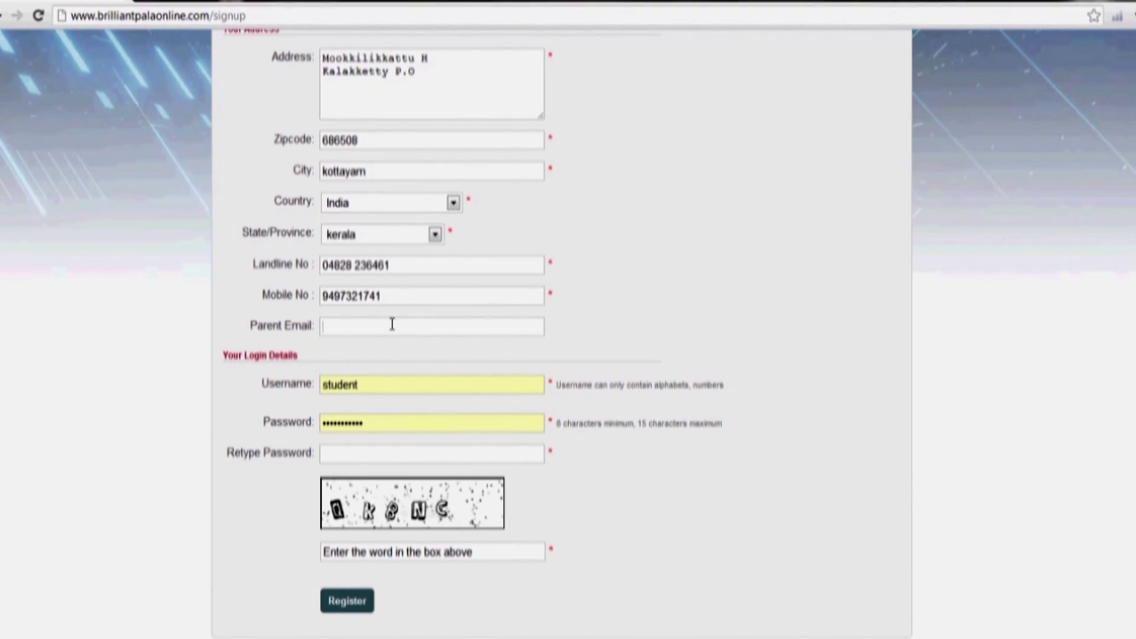
- Replace the prefilled username, set and retype the password, fill the captcha, and submit
double_click(361, 384)
text(jus)
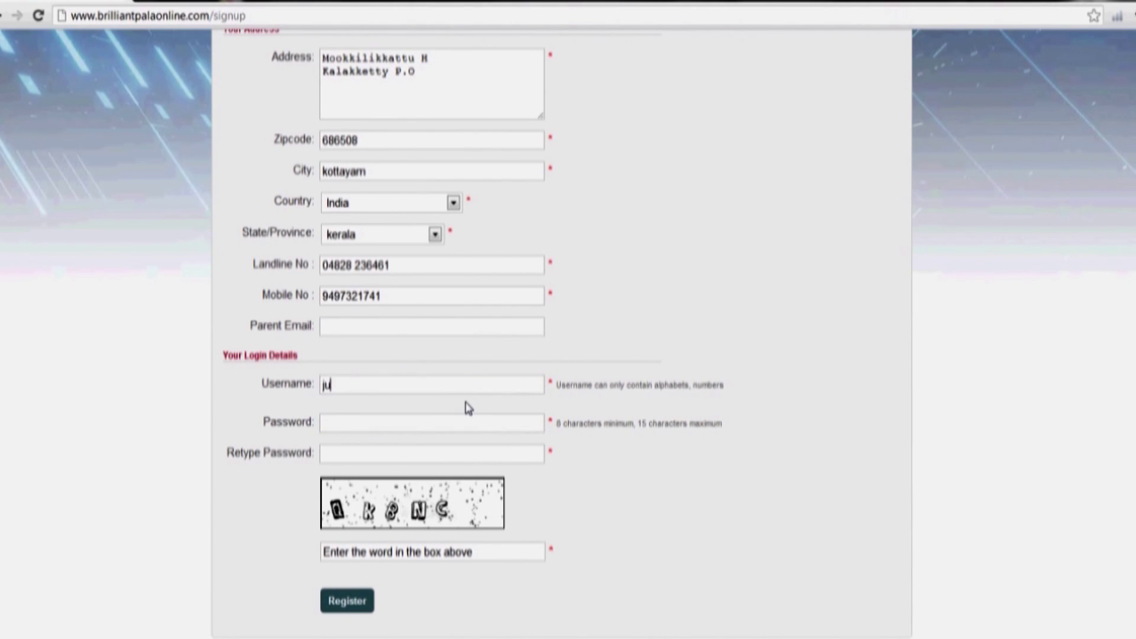
key(BackSpace)
key(BackSpace)
text(adjustin)
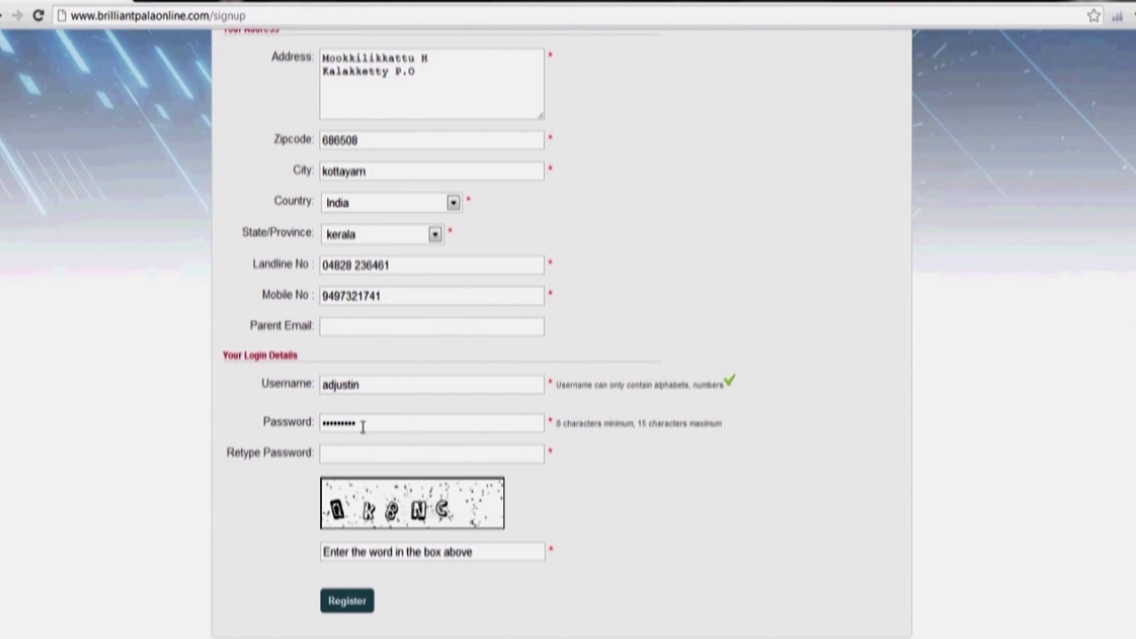
click(355, 454)
click(478, 552)
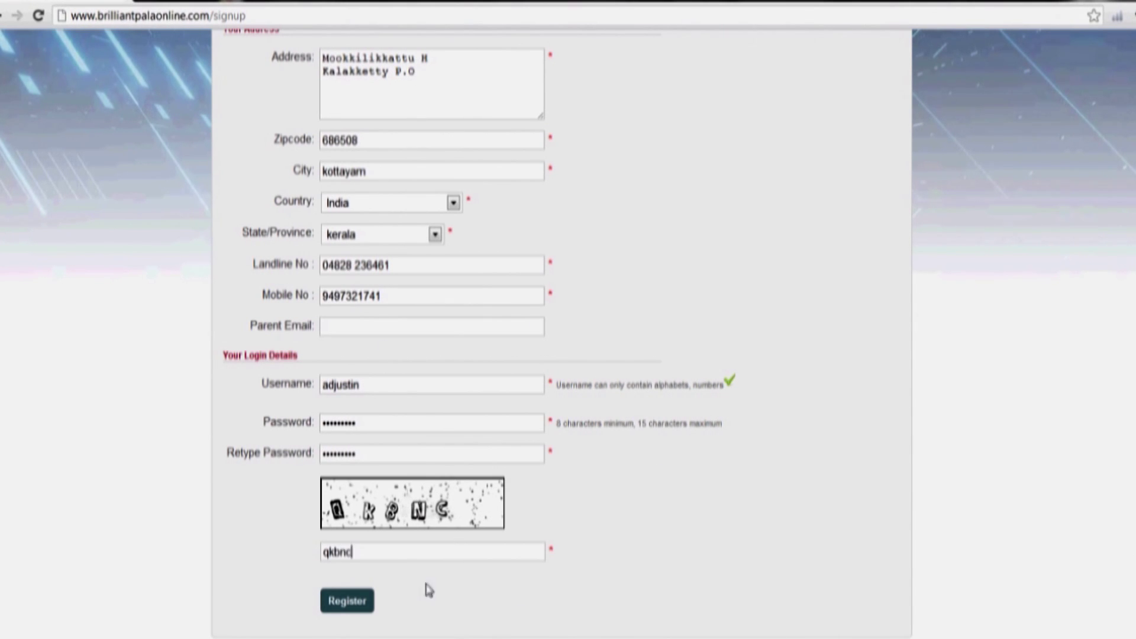
scroll(427, 591, down, 1)
click(346, 563)
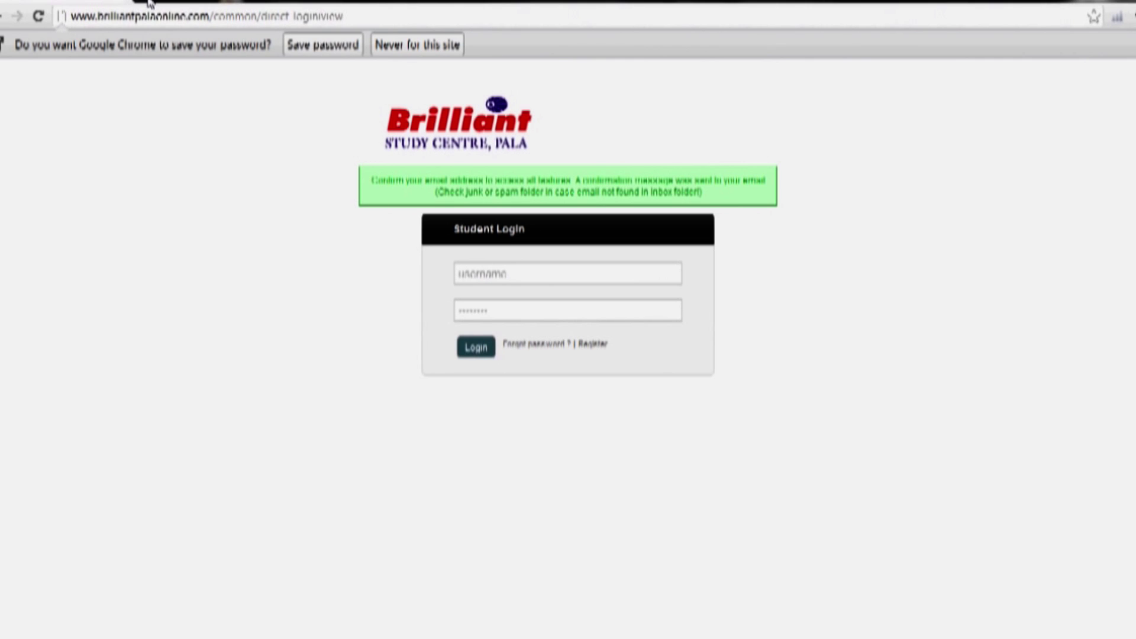
- Open the activation email in Hotmail and follow its account verification link
click(149, 3)
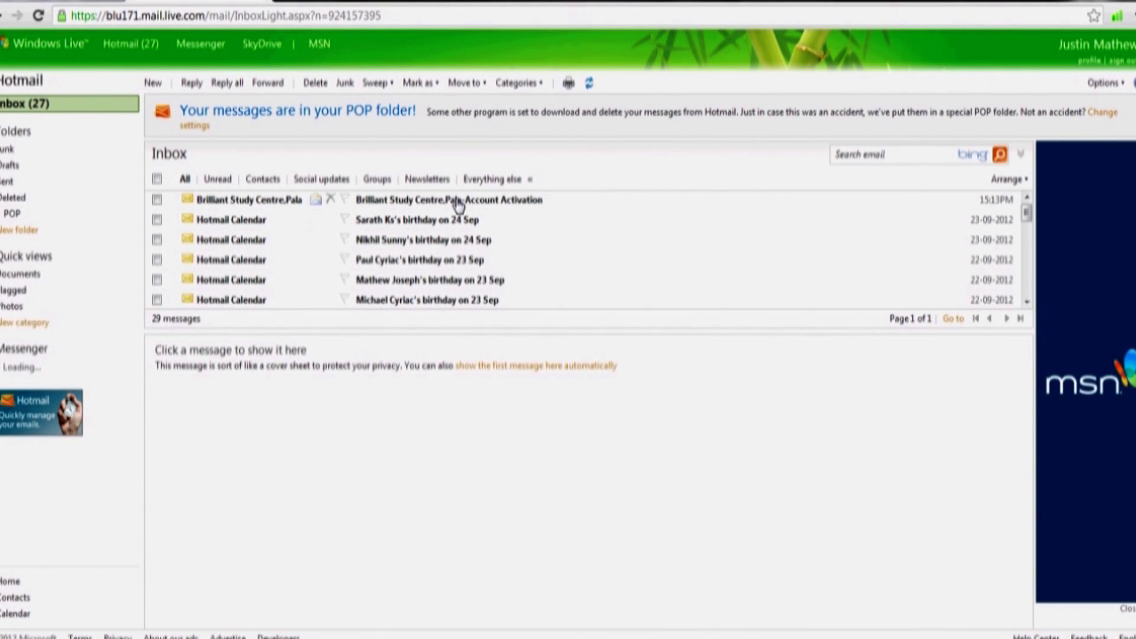
click(448, 156)
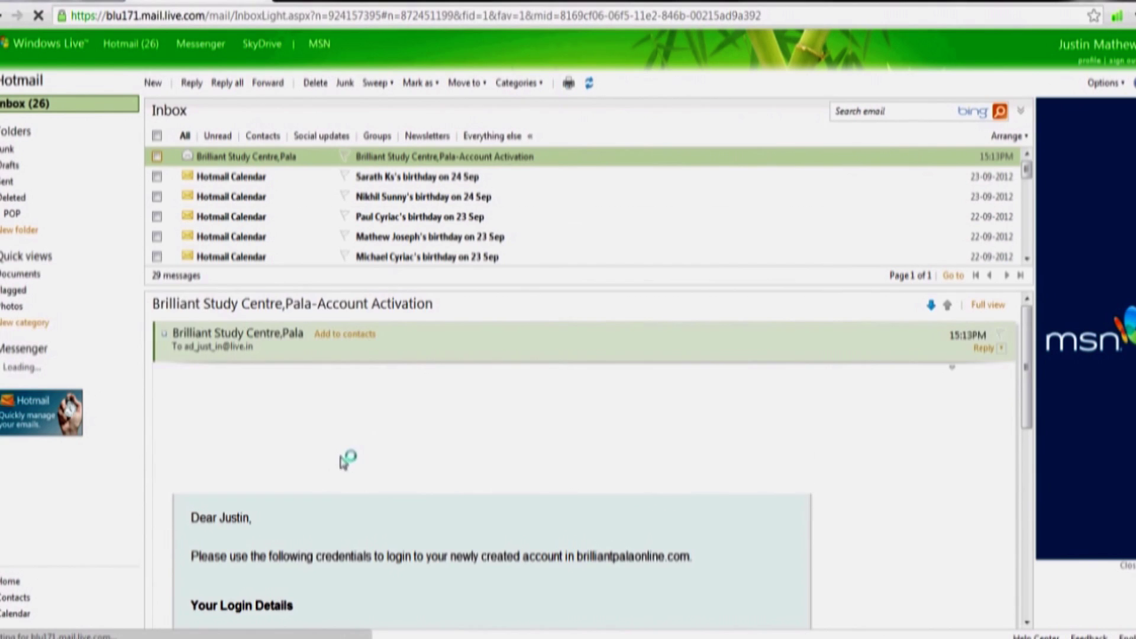
scroll(346, 477, down, 3)
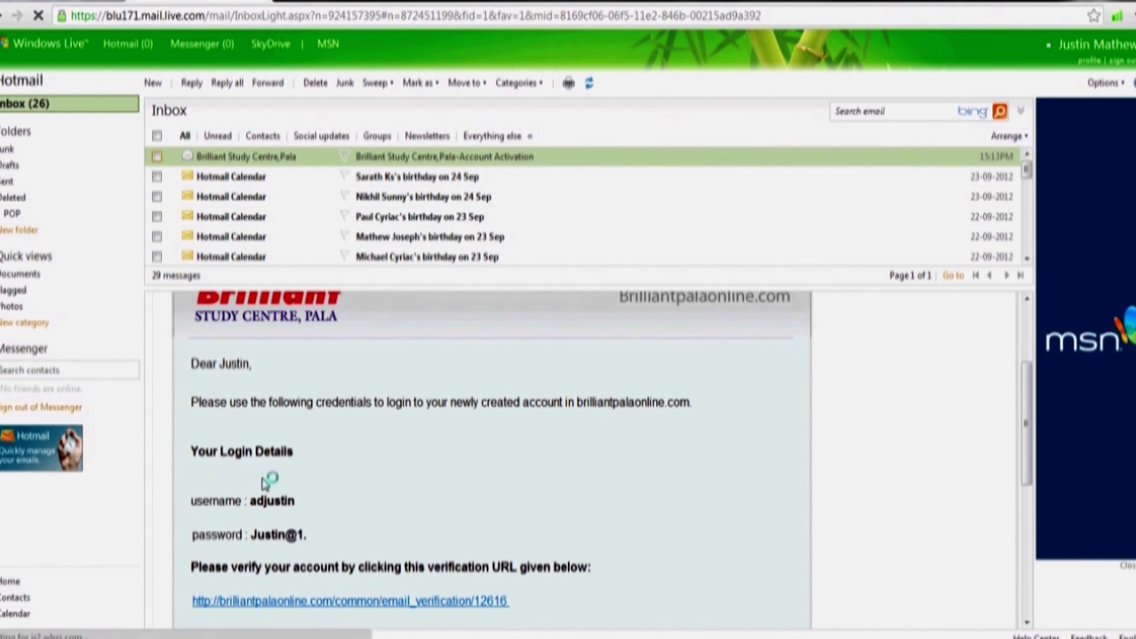
double_click(271, 500)
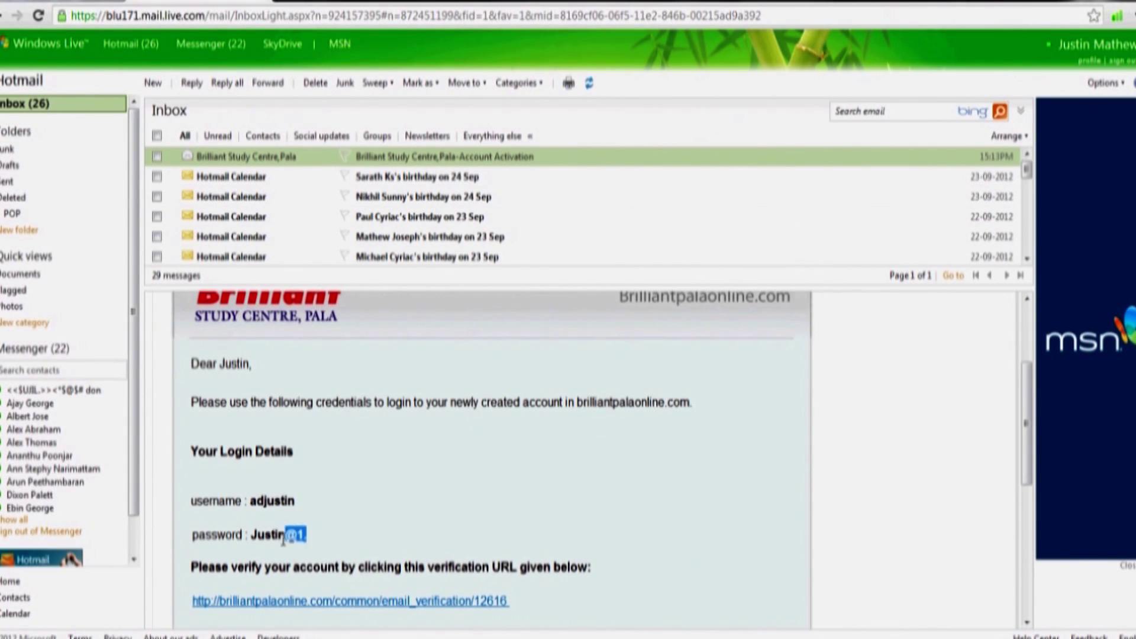
drag(306, 535, 251, 535)
scroll(337, 533, down, 1)
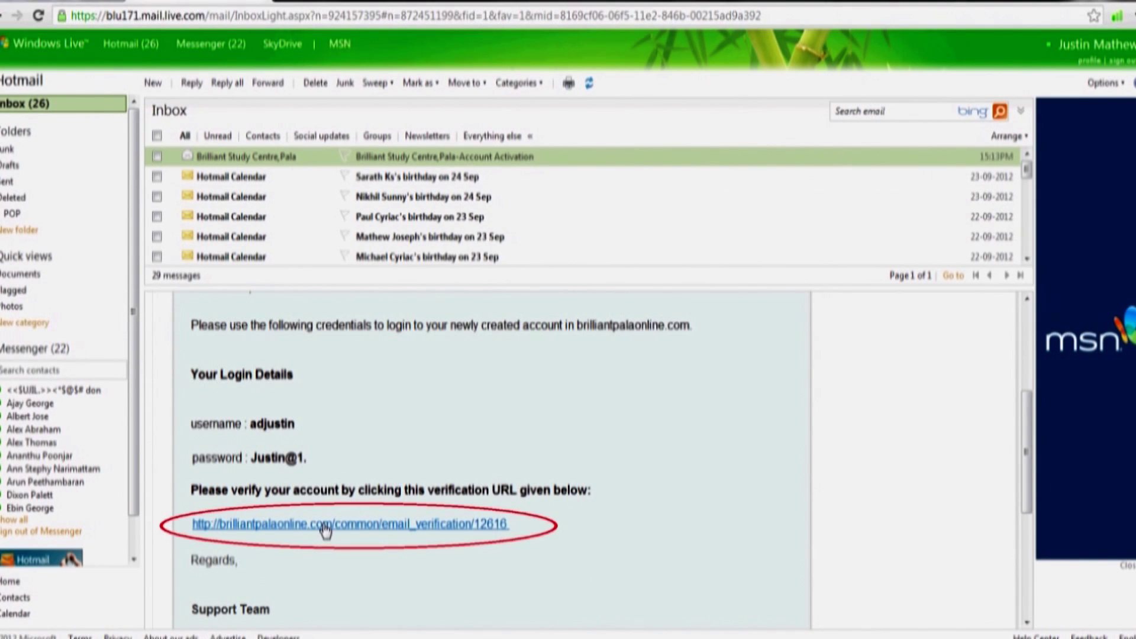
click(325, 528)
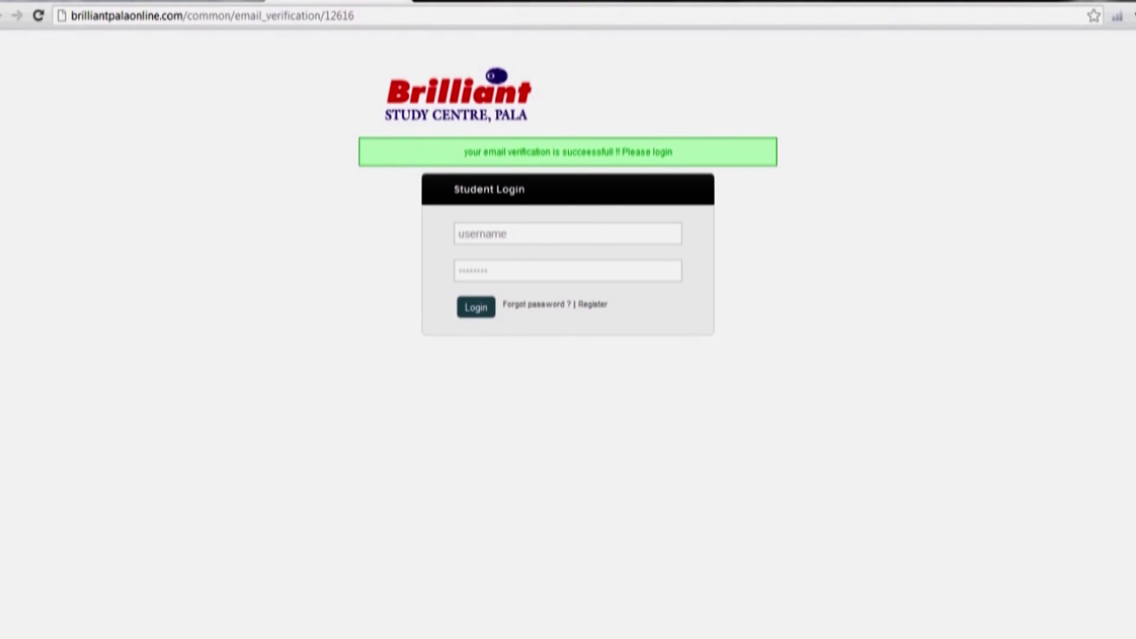
- Copy the username from the activation email and return to the student login page
key(ctrl+Tab)
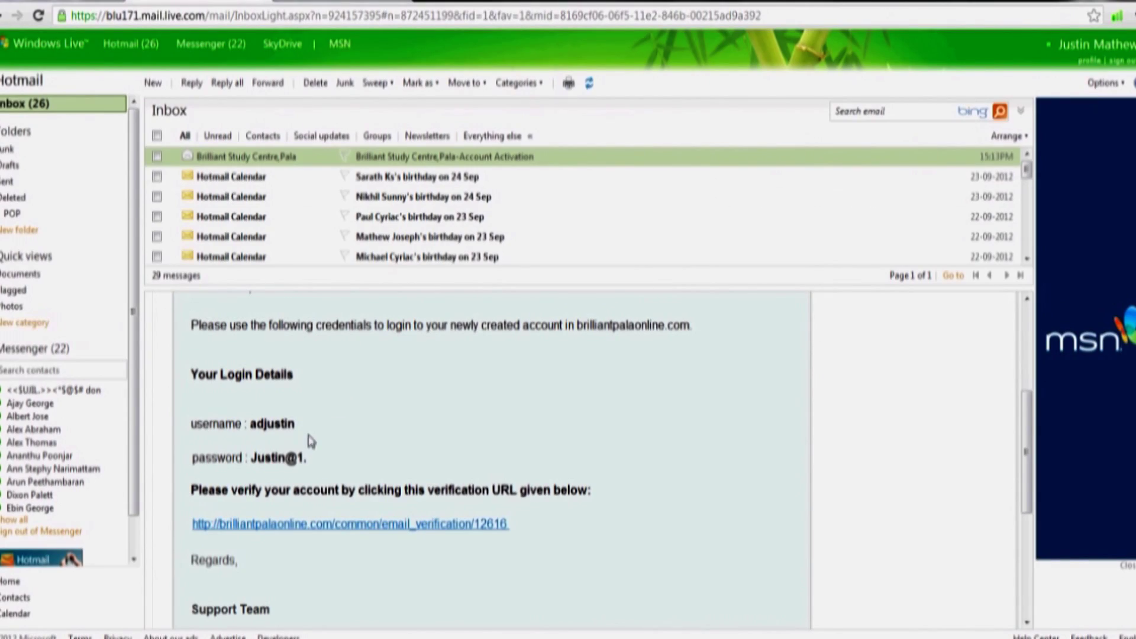
drag(307, 424, 251, 425)
double_click(271, 424)
key(ctrl+c)
key(ctrl+Tab)
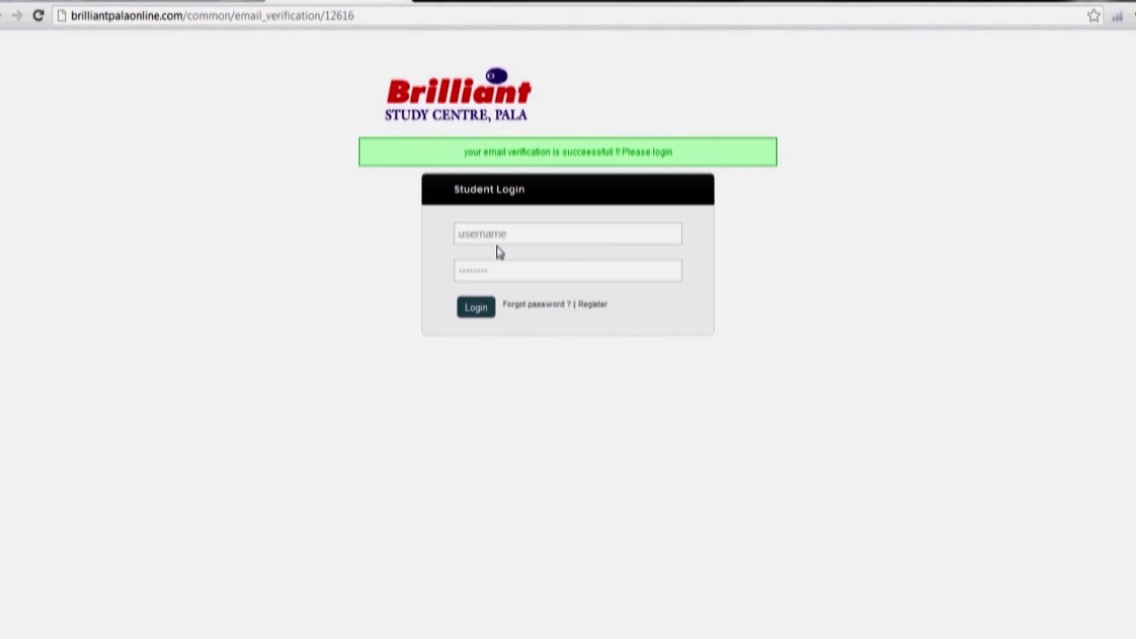
- Log in as adjustin with the pasted username and the account password
click(503, 232)
key(ctrl+v)
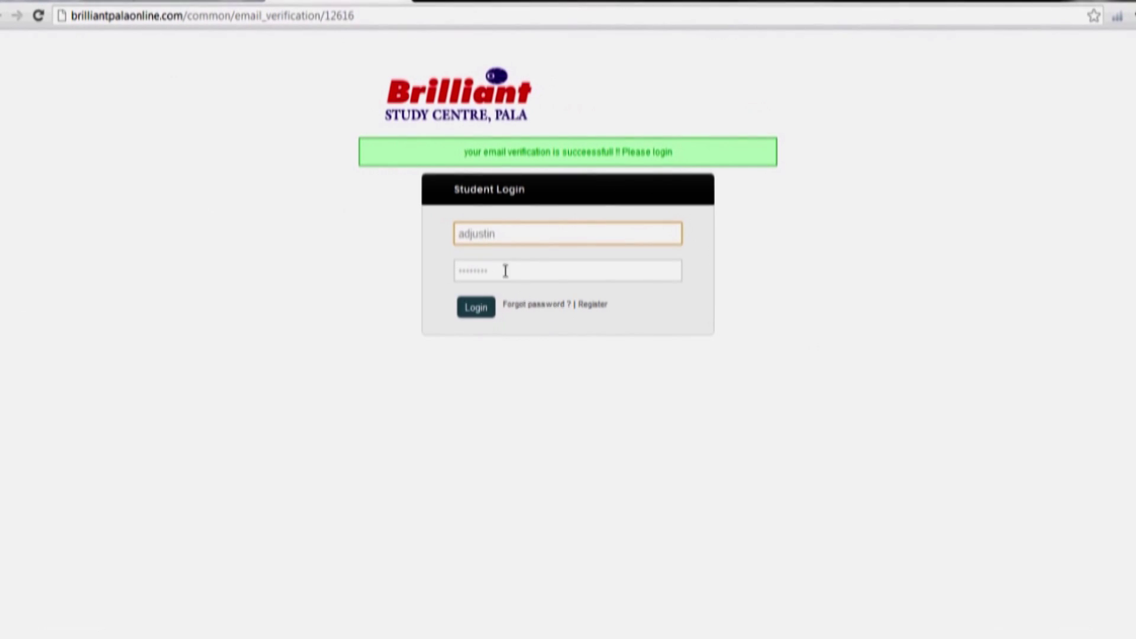
click(505, 270)
text(password)
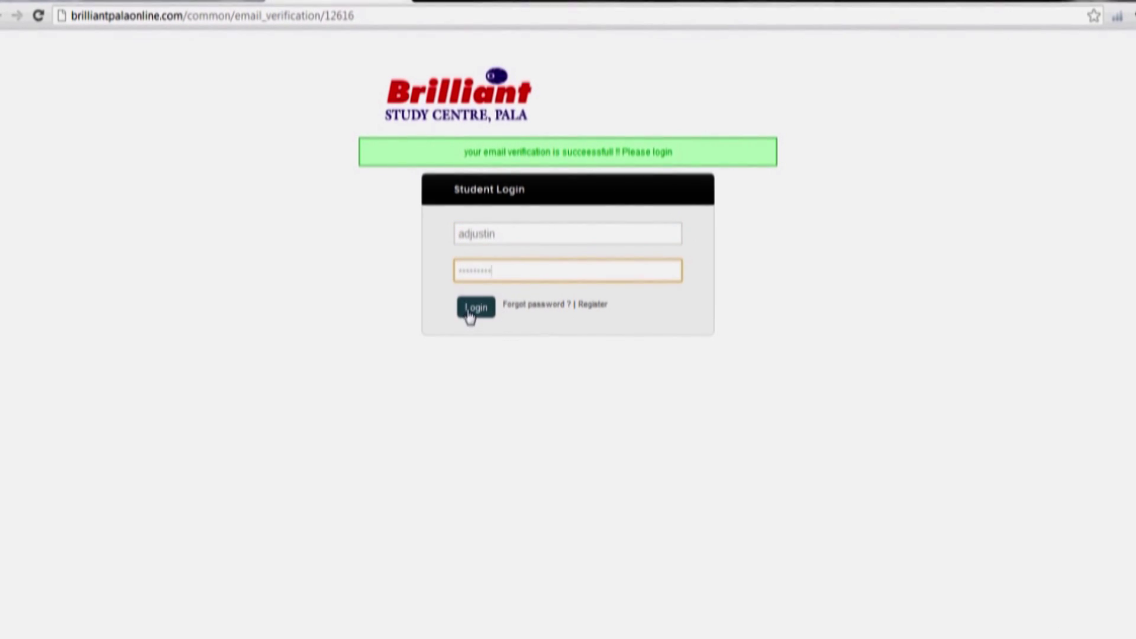
click(474, 308)
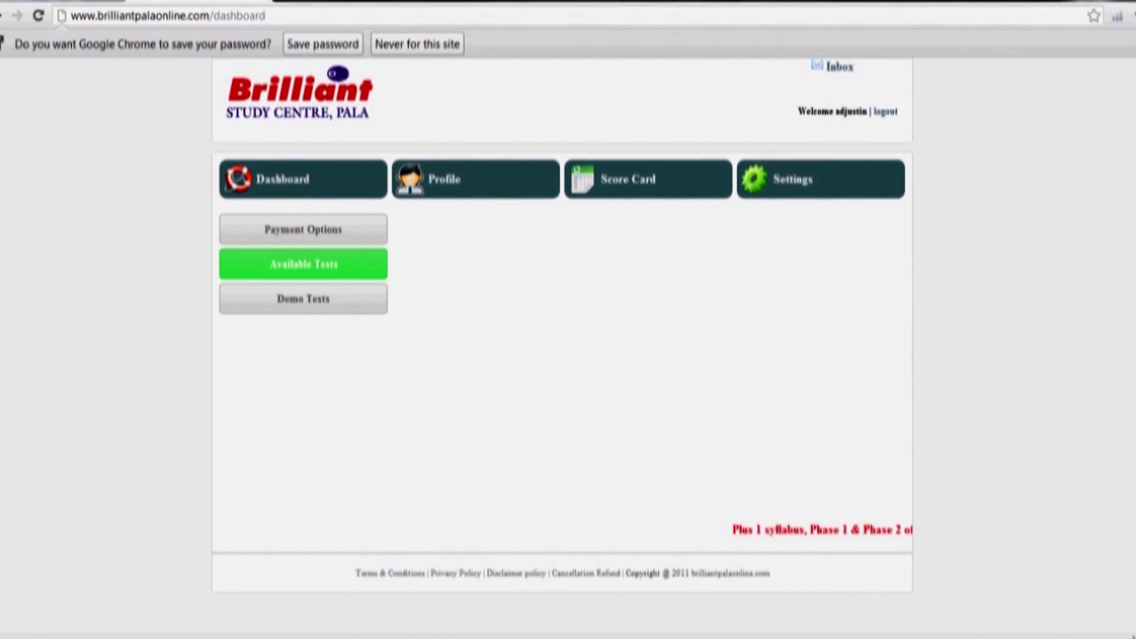
- Dismiss the save-password bar and pick the Mathematics test from the Demo group
click(1117, 43)
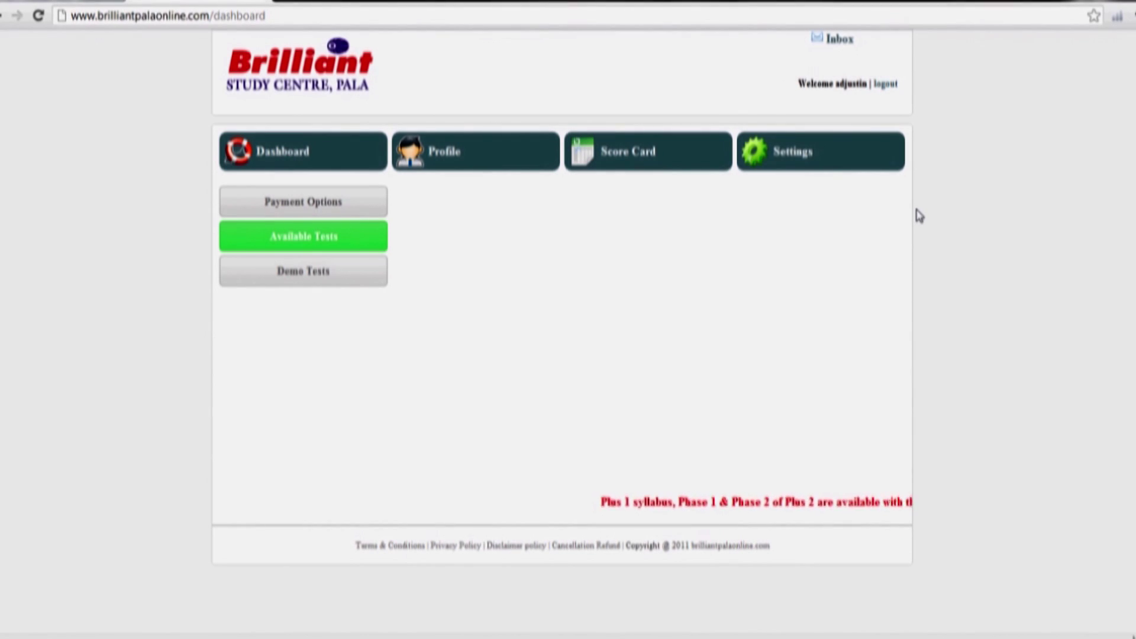
click(316, 276)
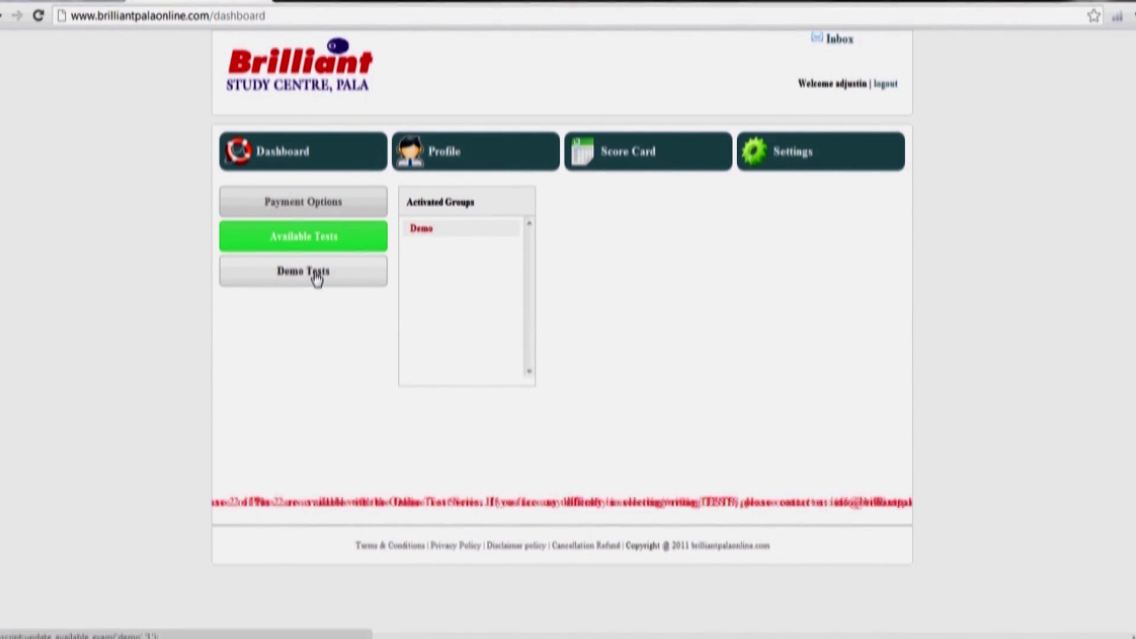
click(431, 233)
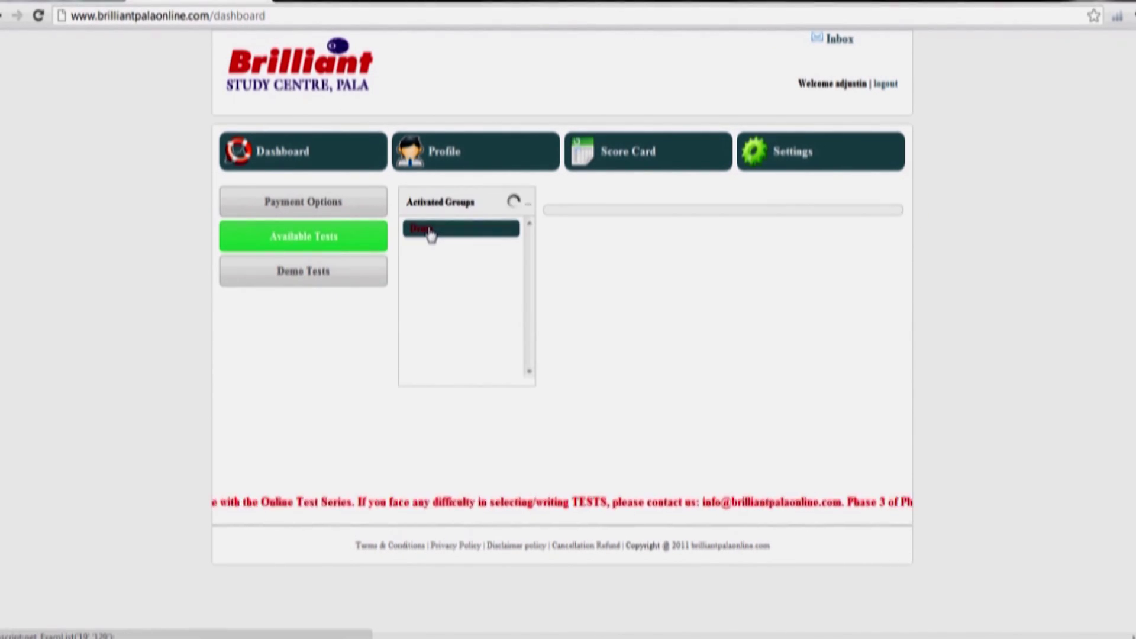
click(596, 294)
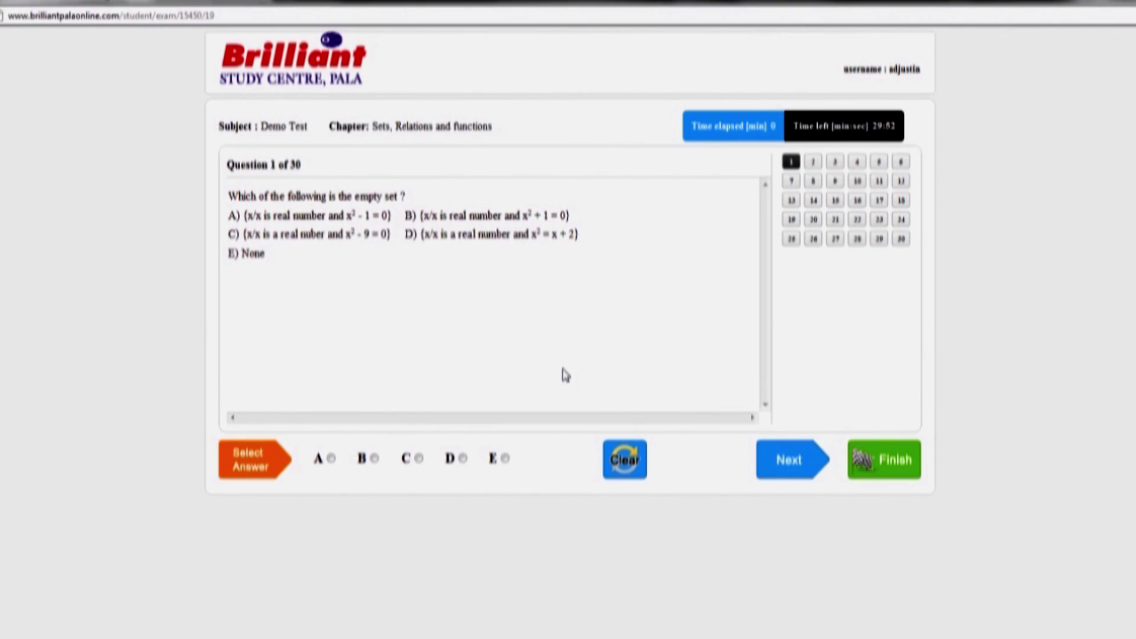
- Answer questions 1 (C) and 2, then jump to questions 15 and 16
click(419, 458)
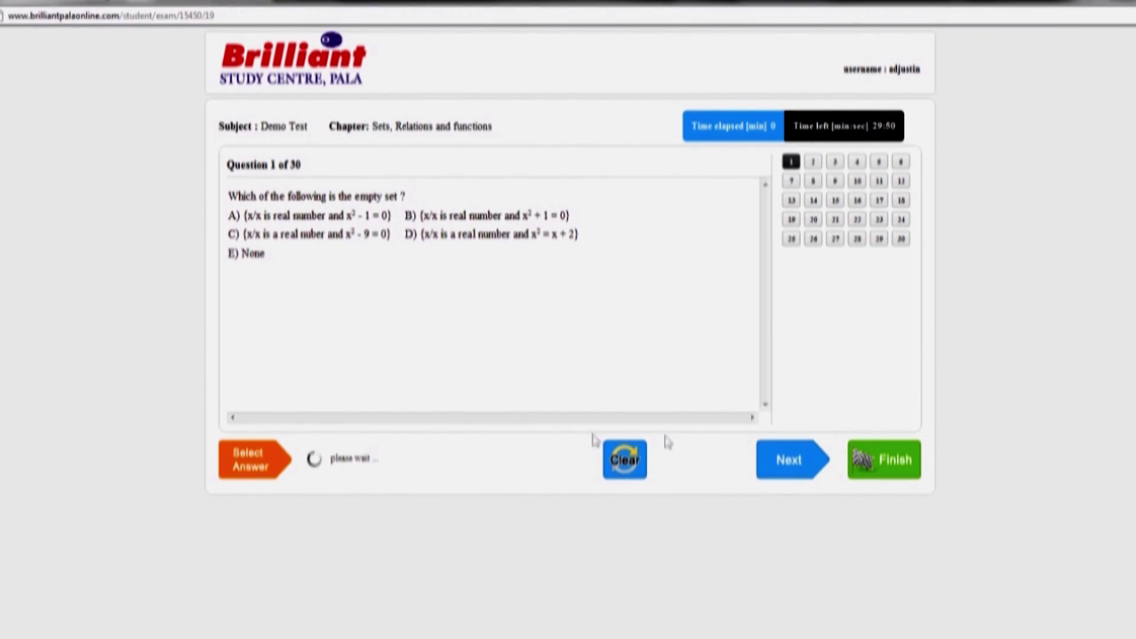
click(783, 459)
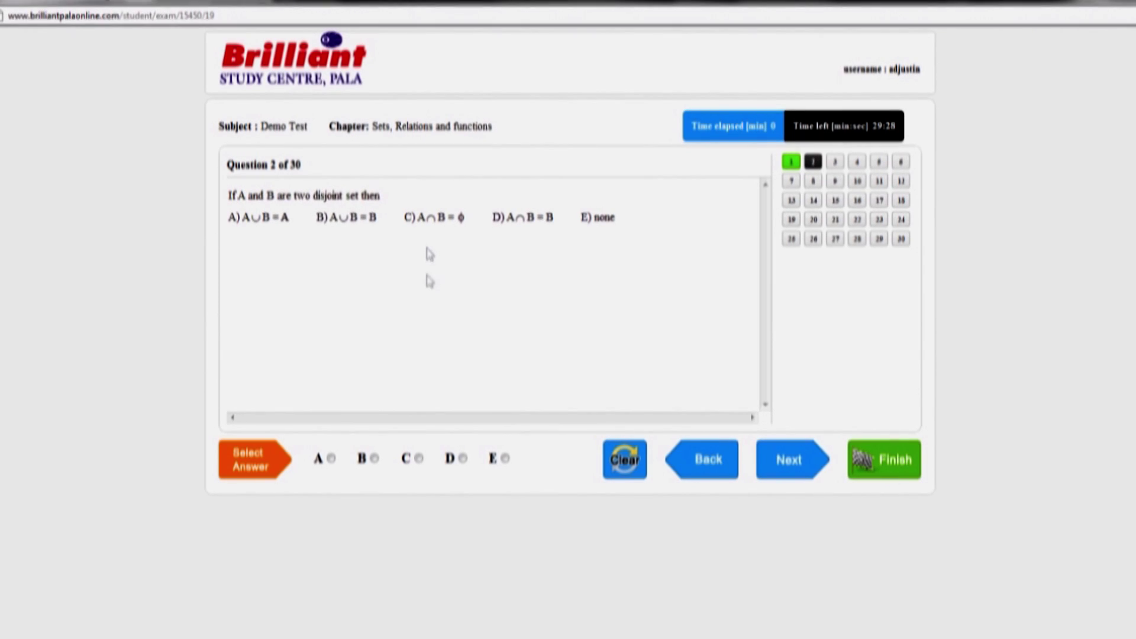
click(419, 459)
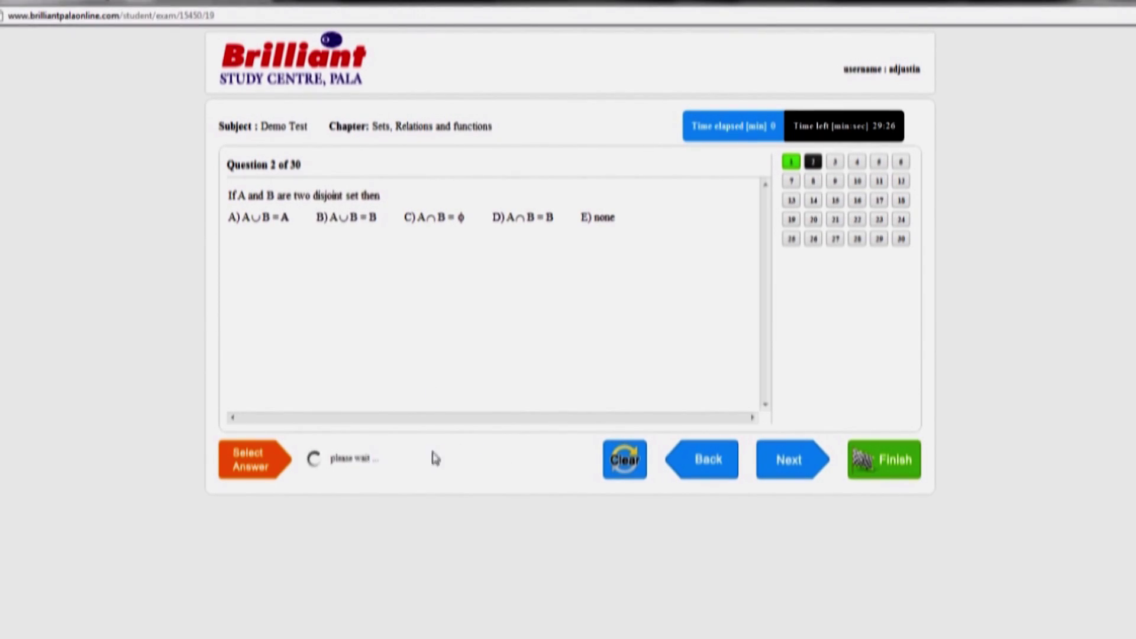
click(802, 461)
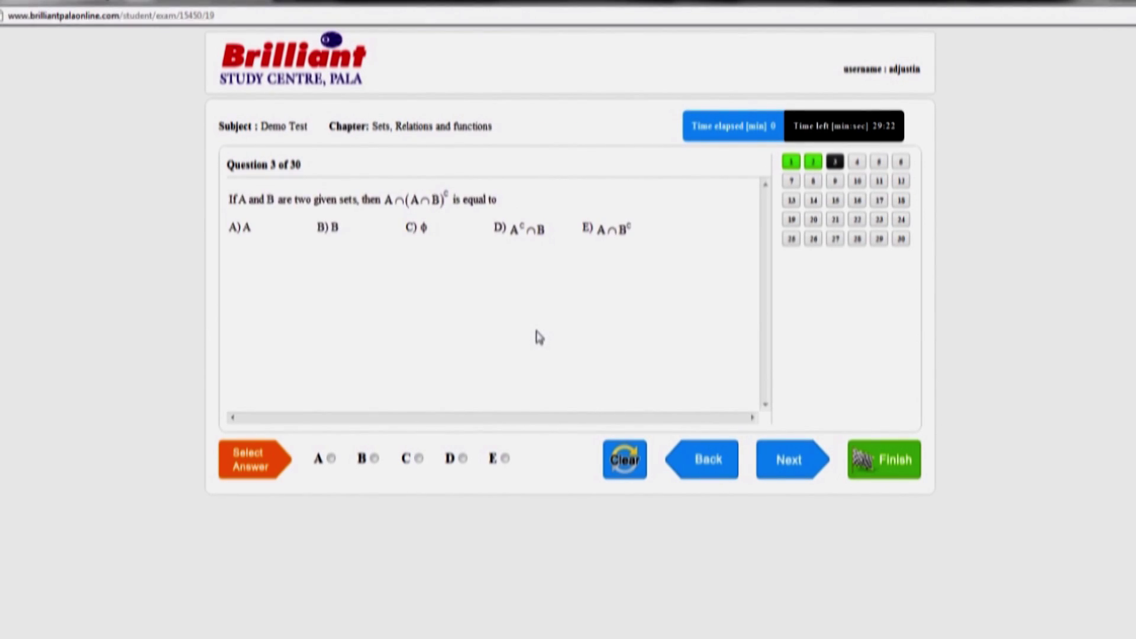
click(835, 201)
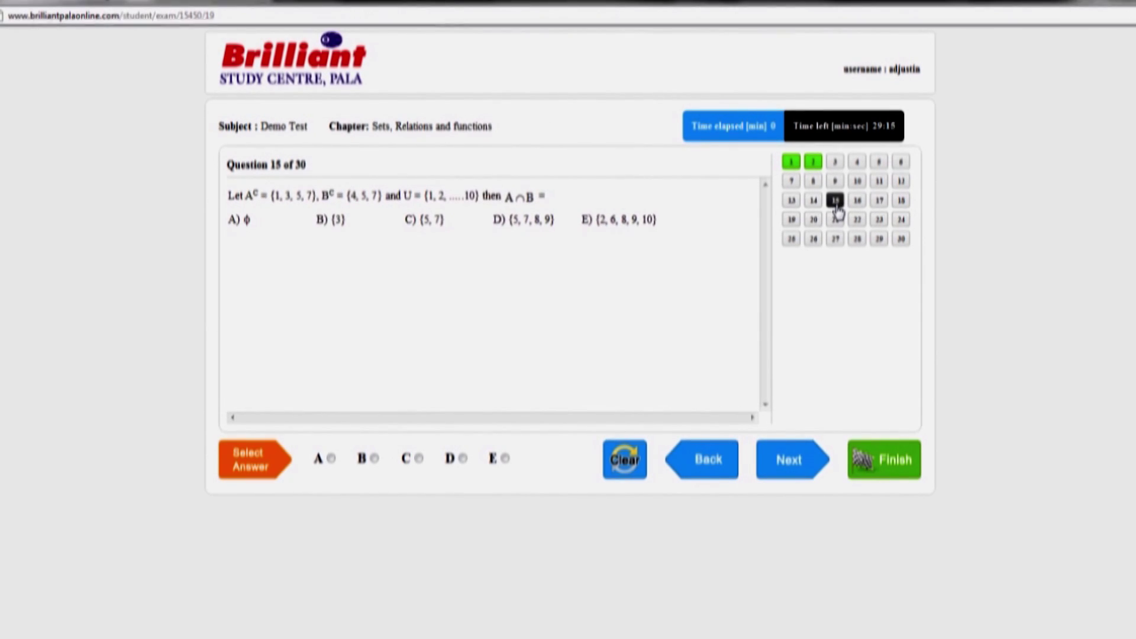
click(858, 201)
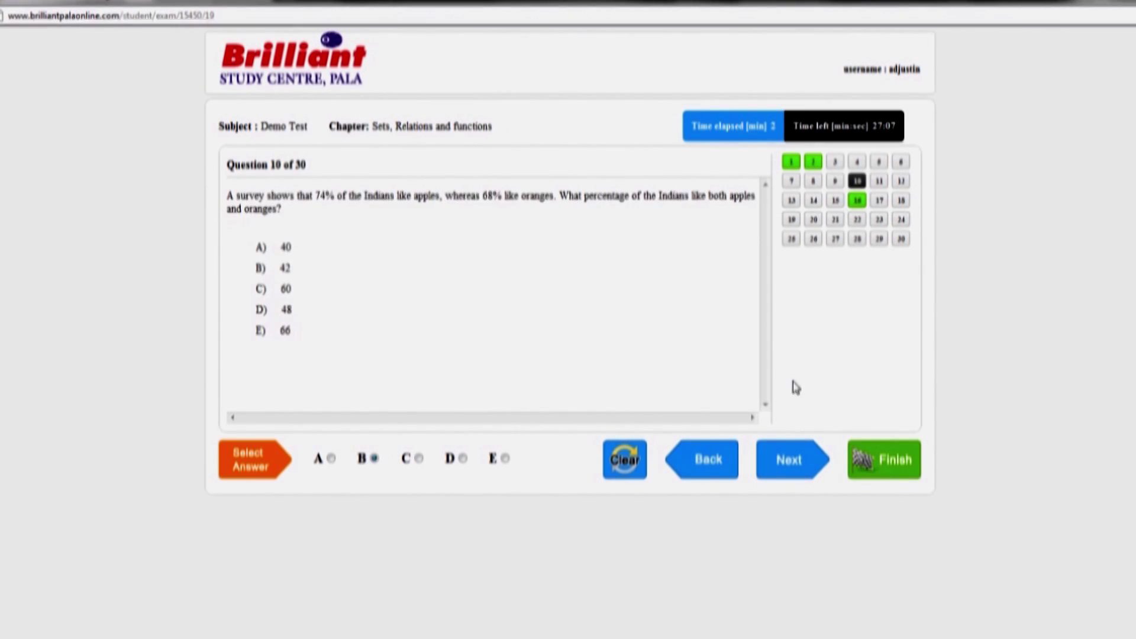
click(893, 463)
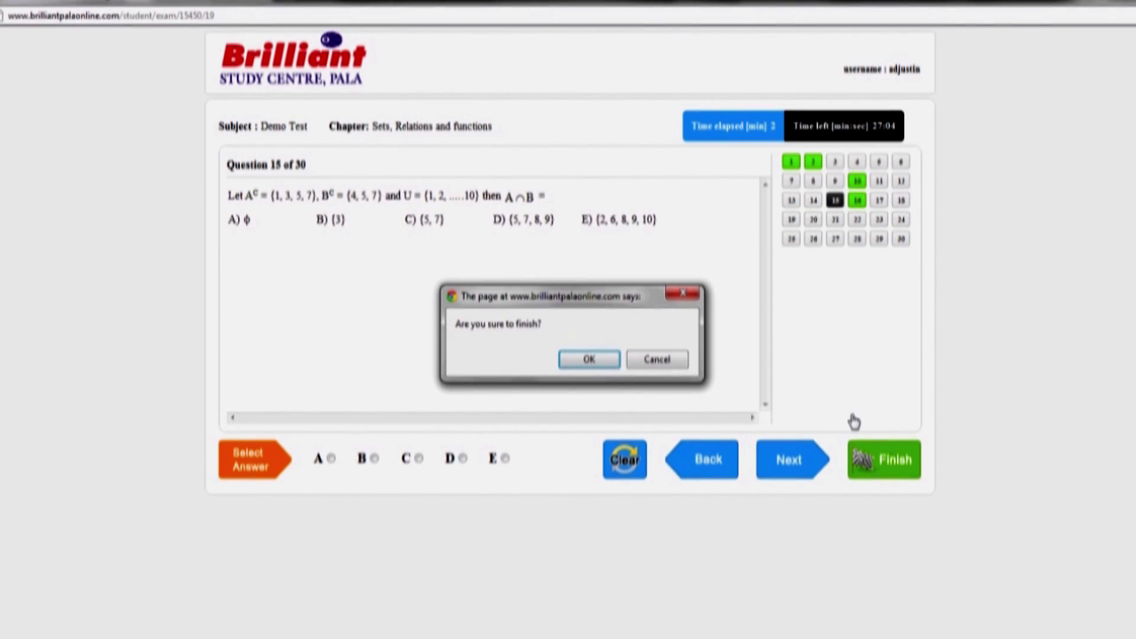
click(582, 318)
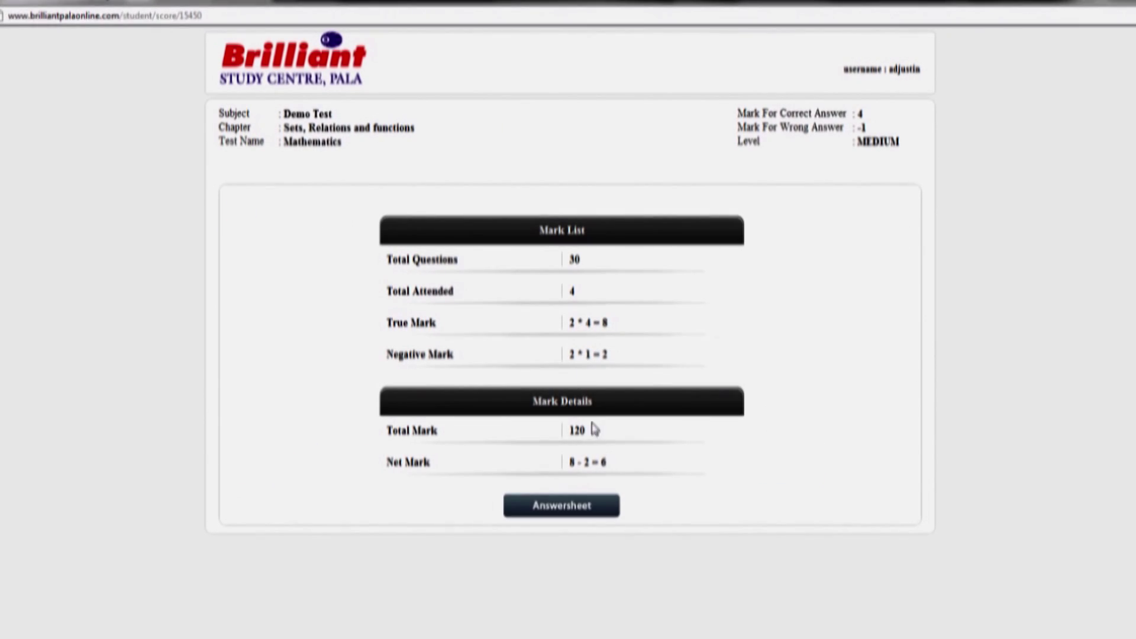
drag(609, 462, 569, 462)
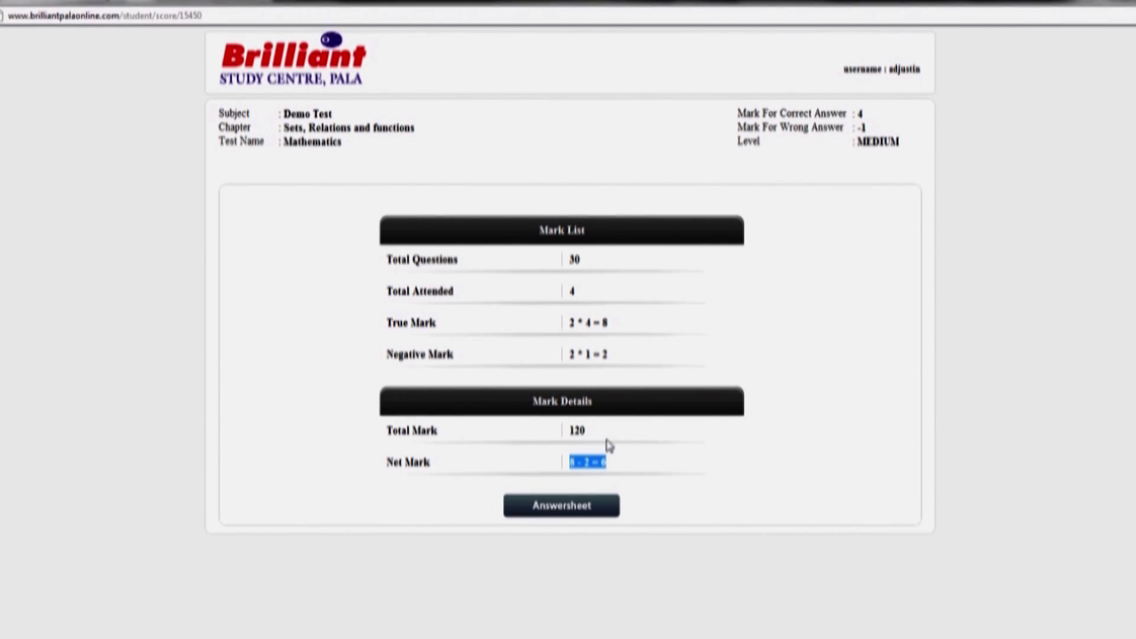
drag(609, 323, 570, 324)
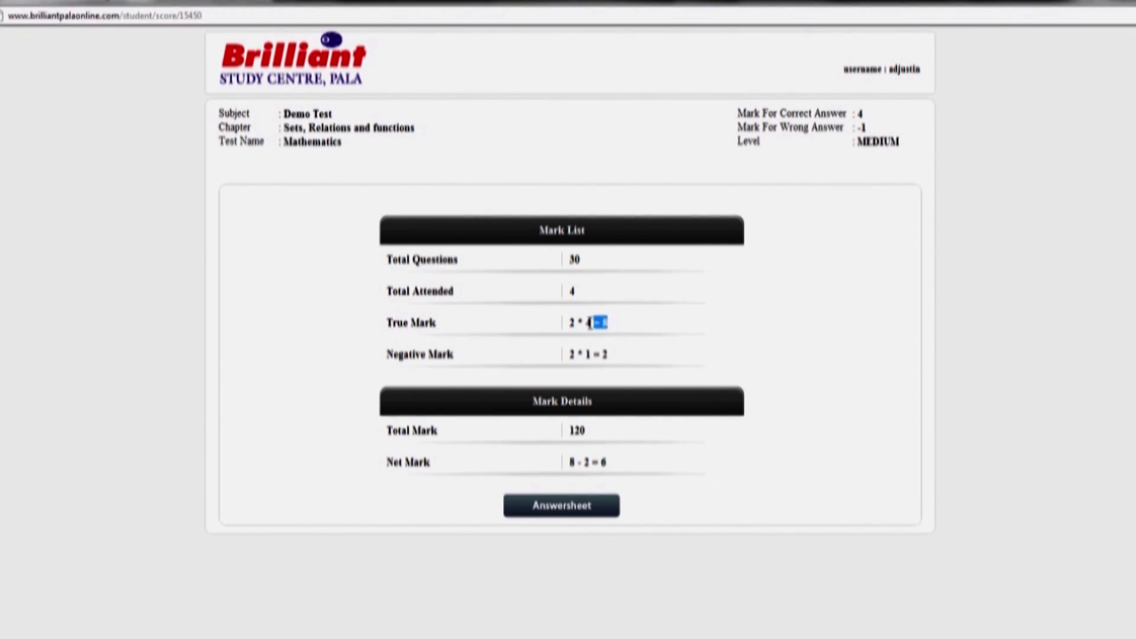
double_click(572, 292)
drag(611, 355, 572, 355)
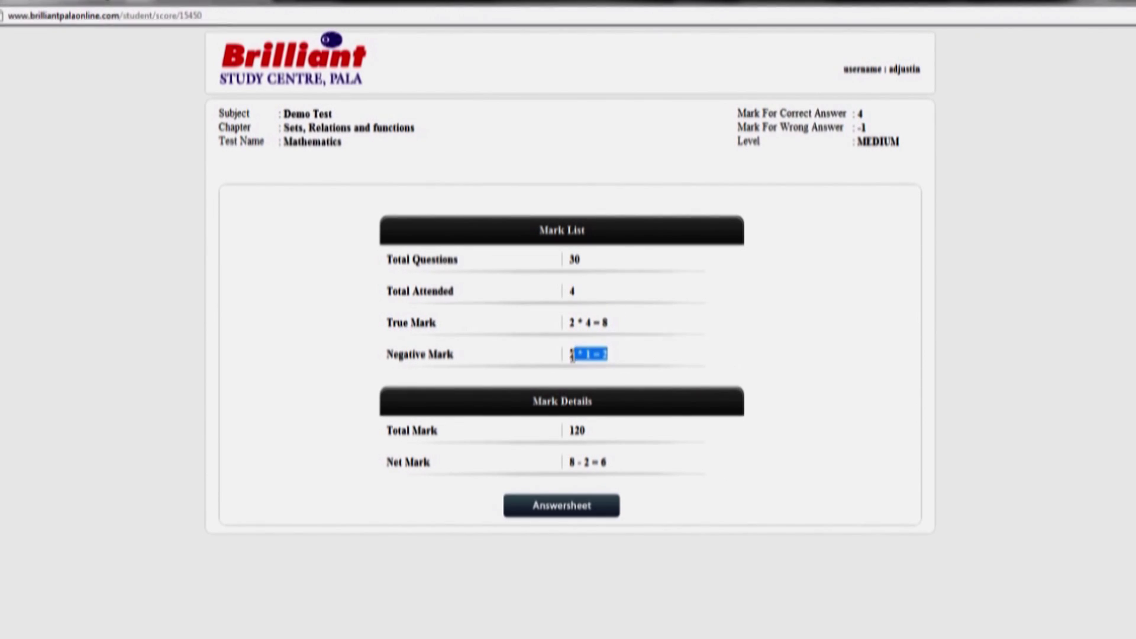
click(622, 362)
- Open the Answersheet showing each question's correct and wrong answers with hints
click(562, 506)
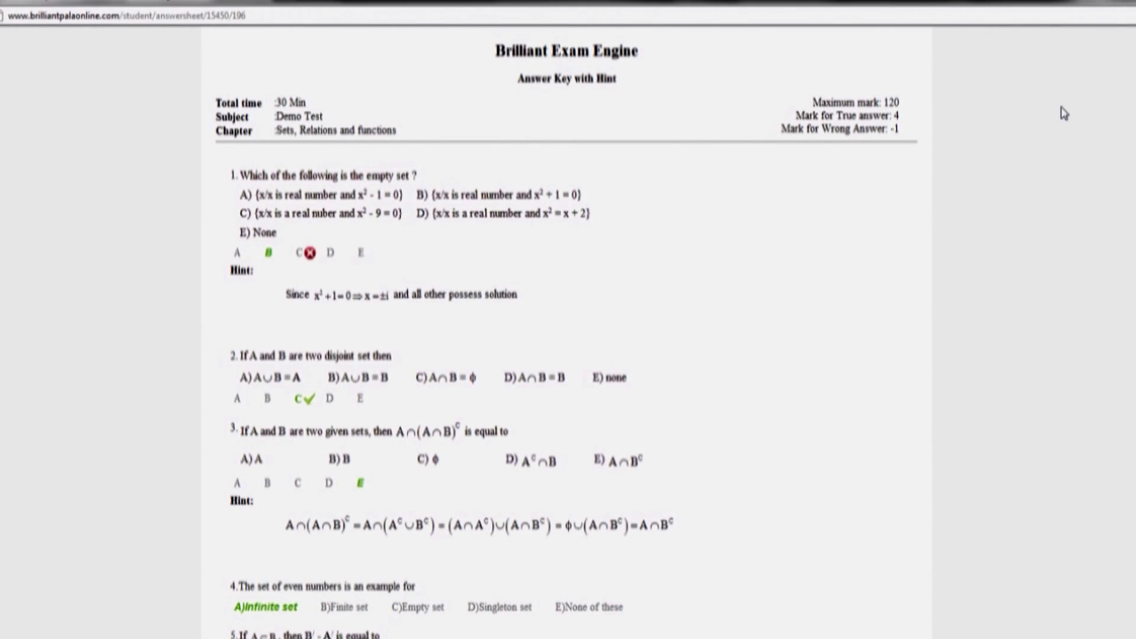
scroll(506, 197, down, 1)
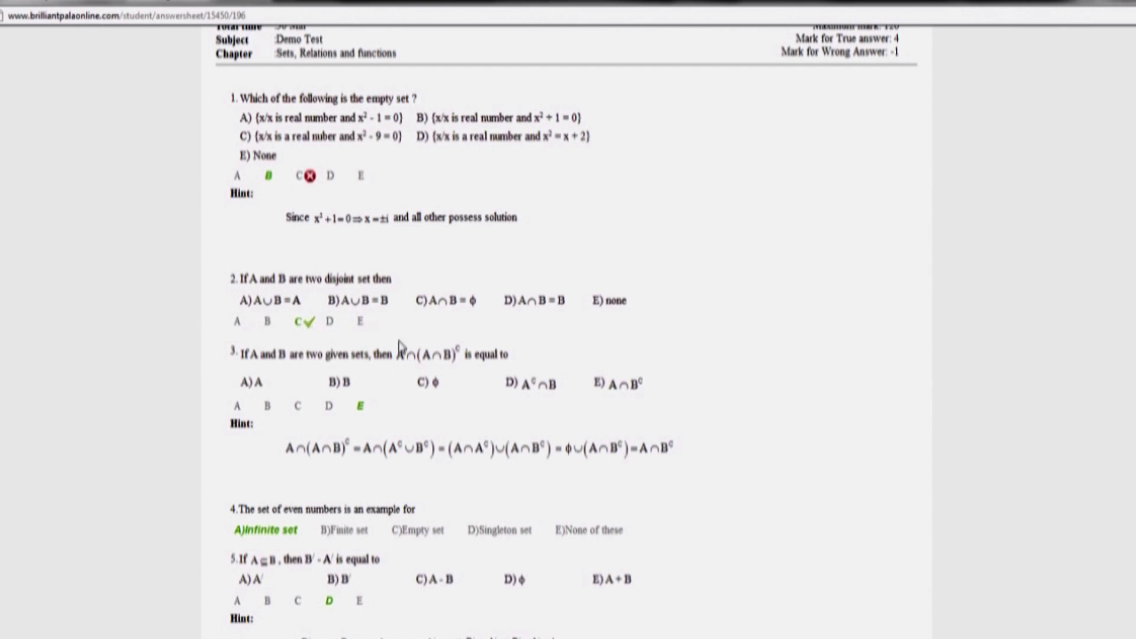
scroll(470, 371, down, 3)
scroll(470, 371, down, 3)
scroll(470, 371, up, 3)
scroll(470, 372, down, 3)
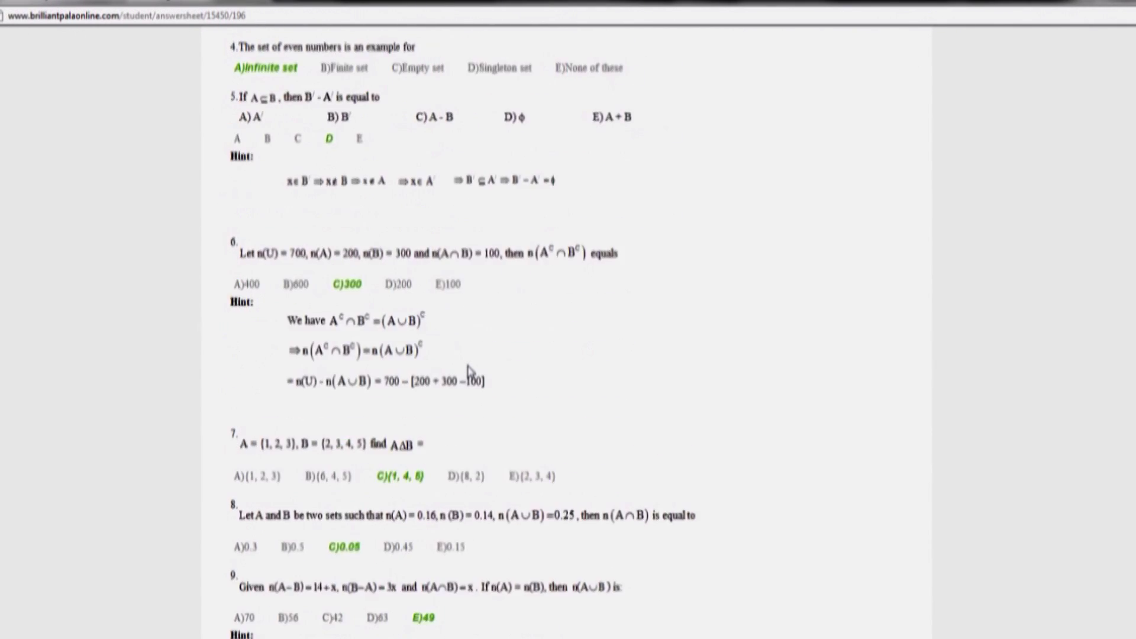
scroll(469, 371, down, 3)
scroll(470, 372, down, 3)
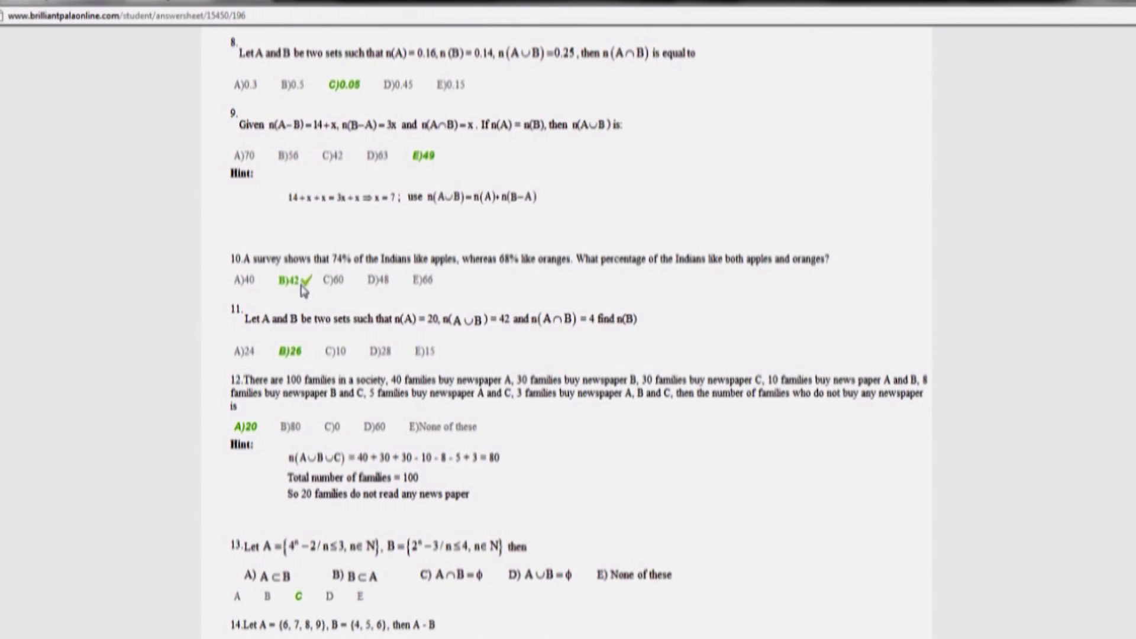
scroll(316, 295, down, 5)
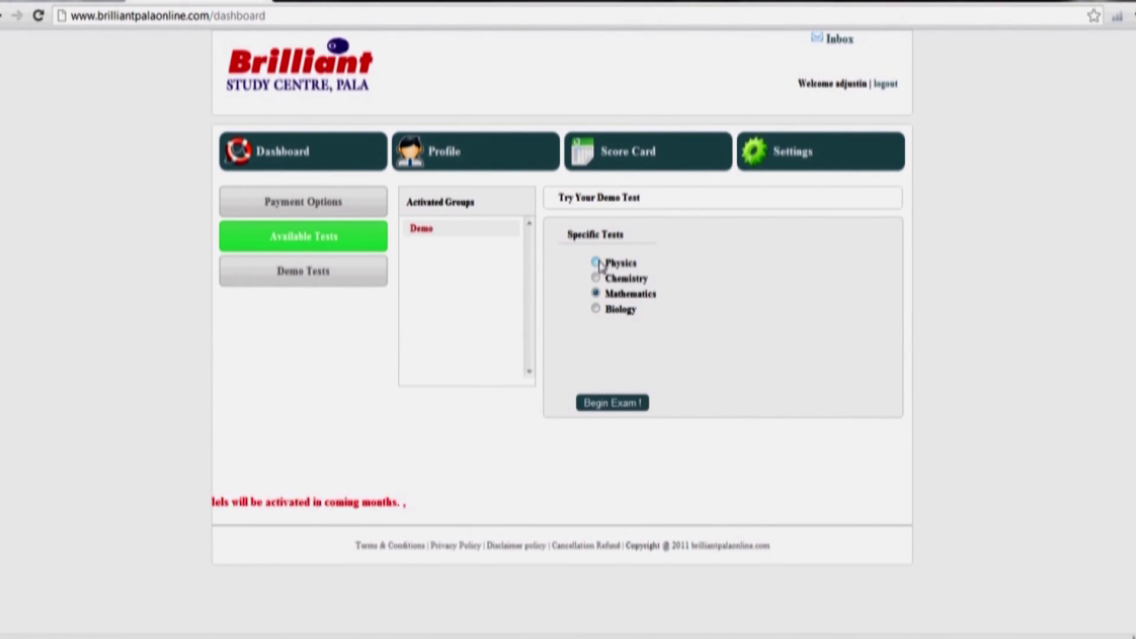
- Open Payment Options and highlight the Both Engineering & Medical and Engineering packages
click(596, 263)
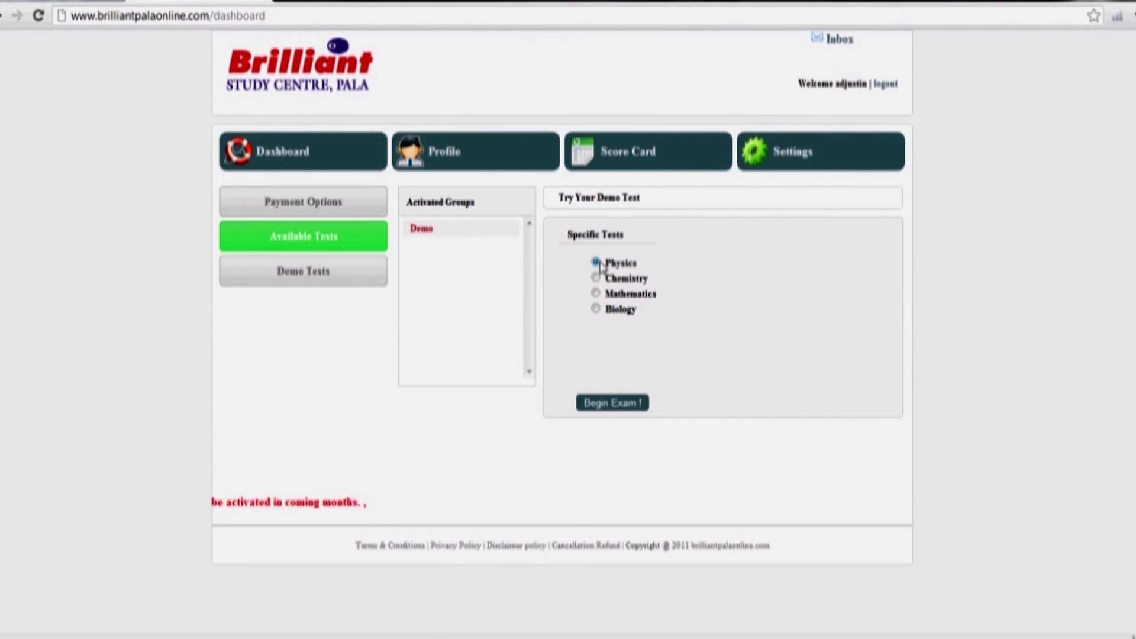
click(295, 207)
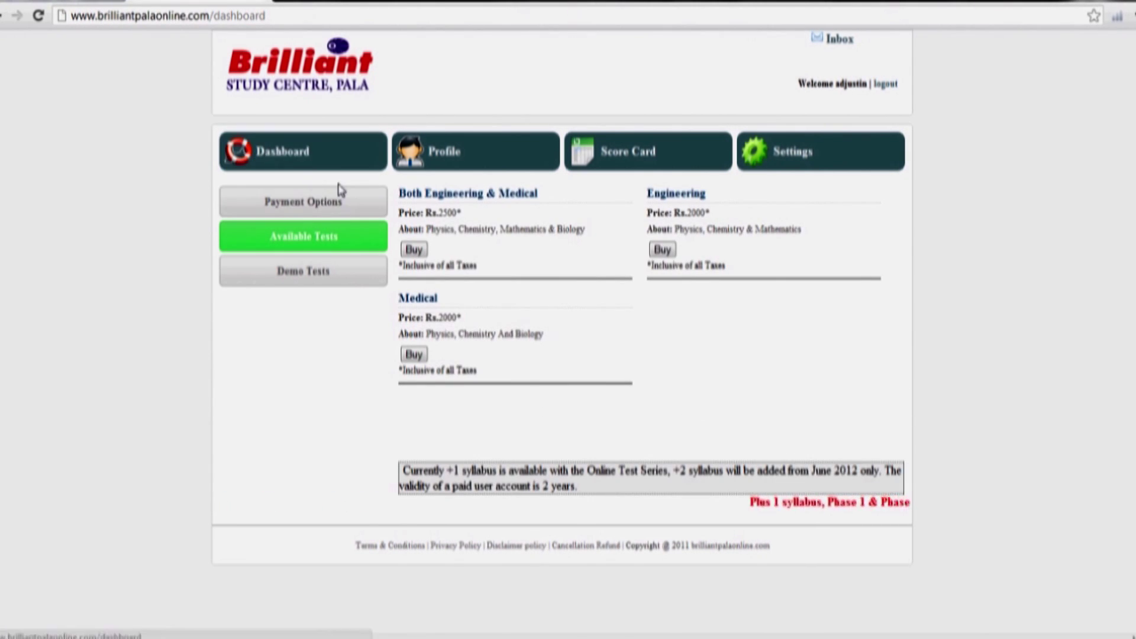
drag(399, 193, 539, 196)
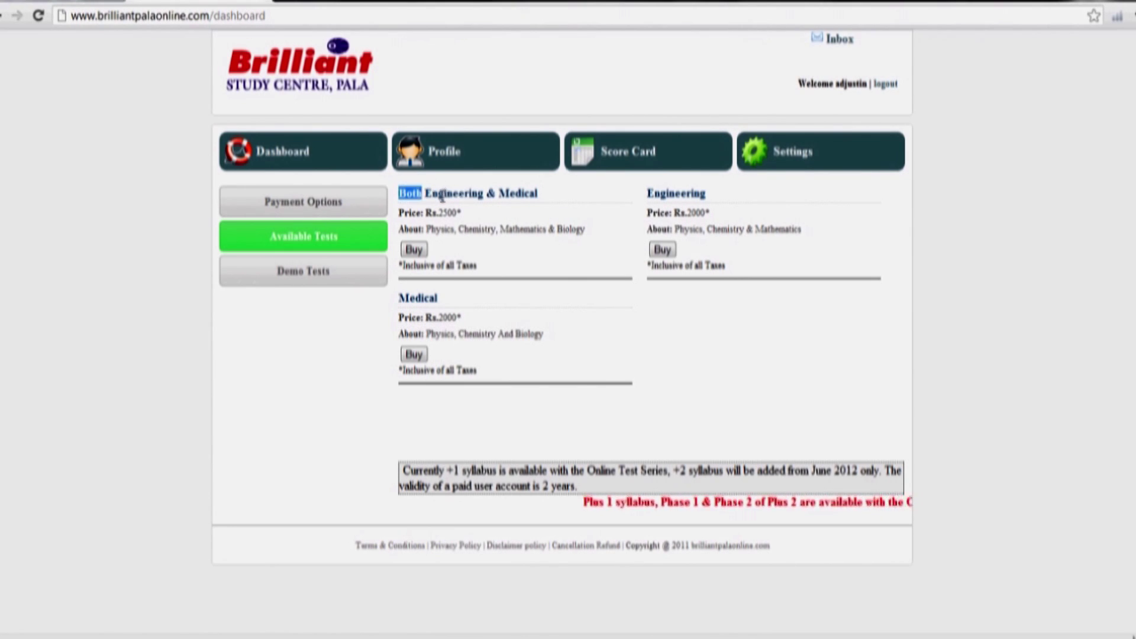
mouse_move(658, 206)
mouse_down()
mouse_move(725, 197)
mouse_move(645, 206)
mouse_up()
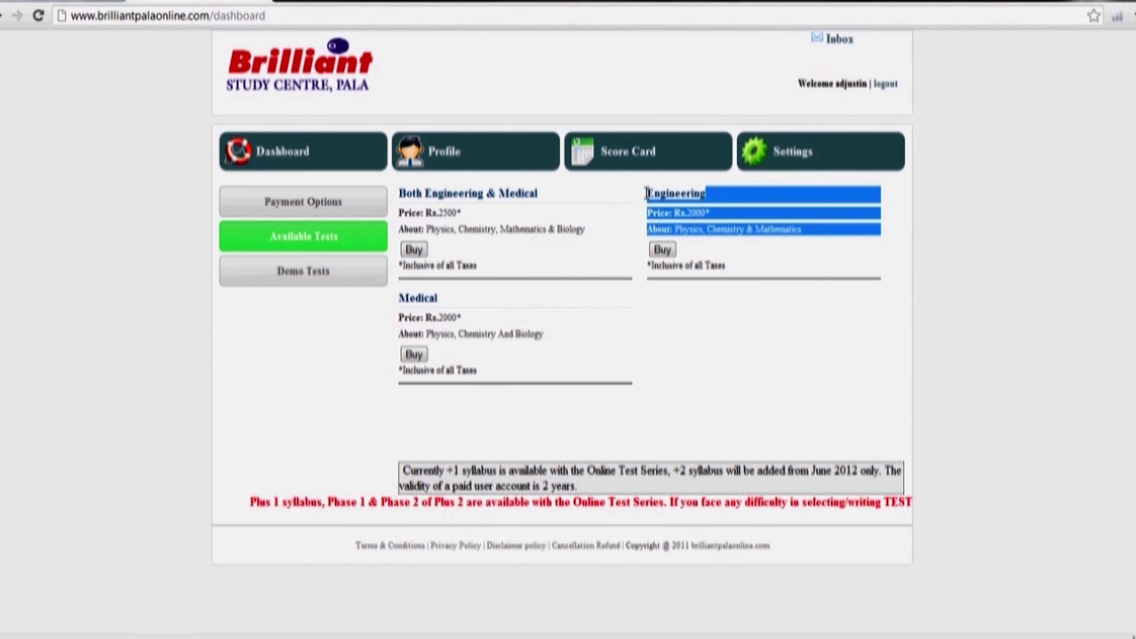
- Highlight the Medical package heading, then clear the text highlights
double_click(648, 194)
click(640, 201)
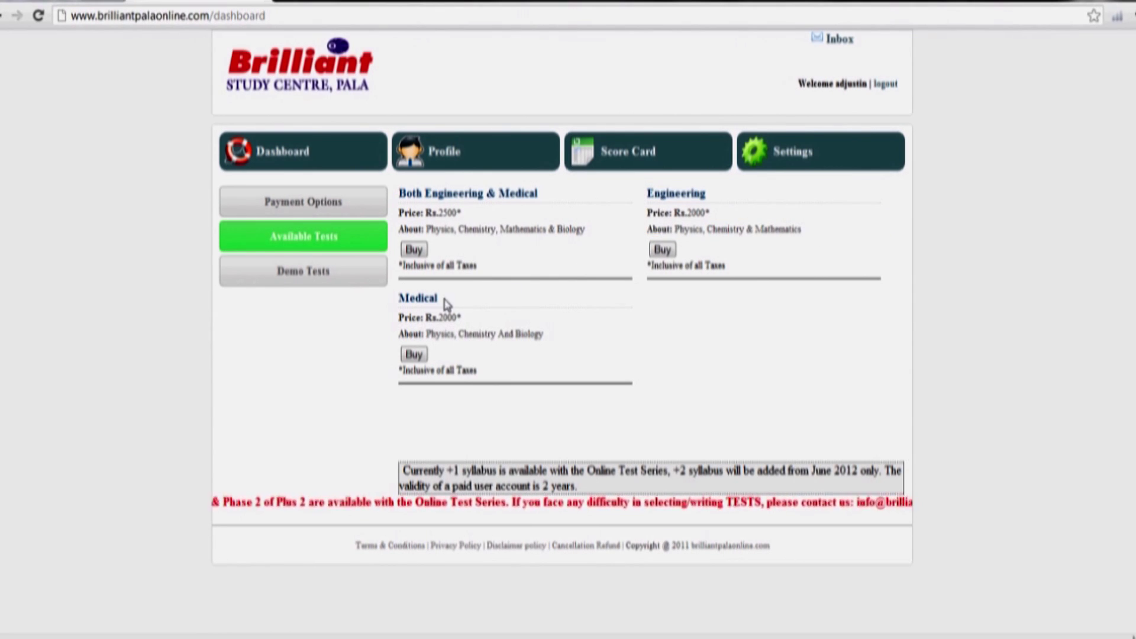
drag(444, 298, 399, 299)
click(494, 298)
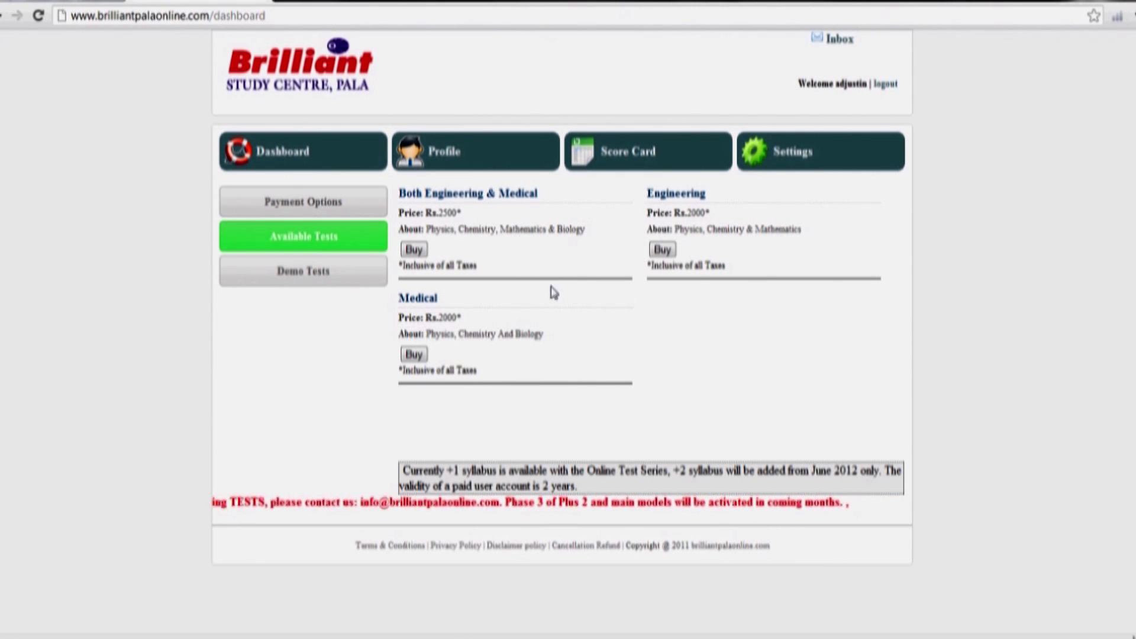
- Open Profile, then Score Card, and highlight the Mathematics test's net marks of 6
click(462, 157)
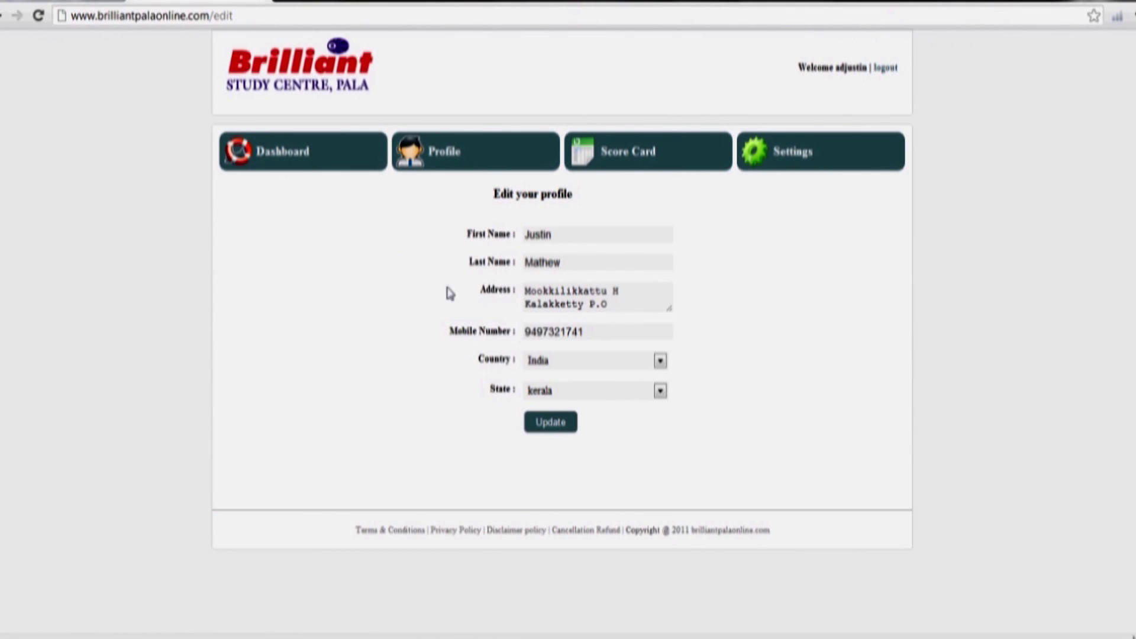
click(652, 158)
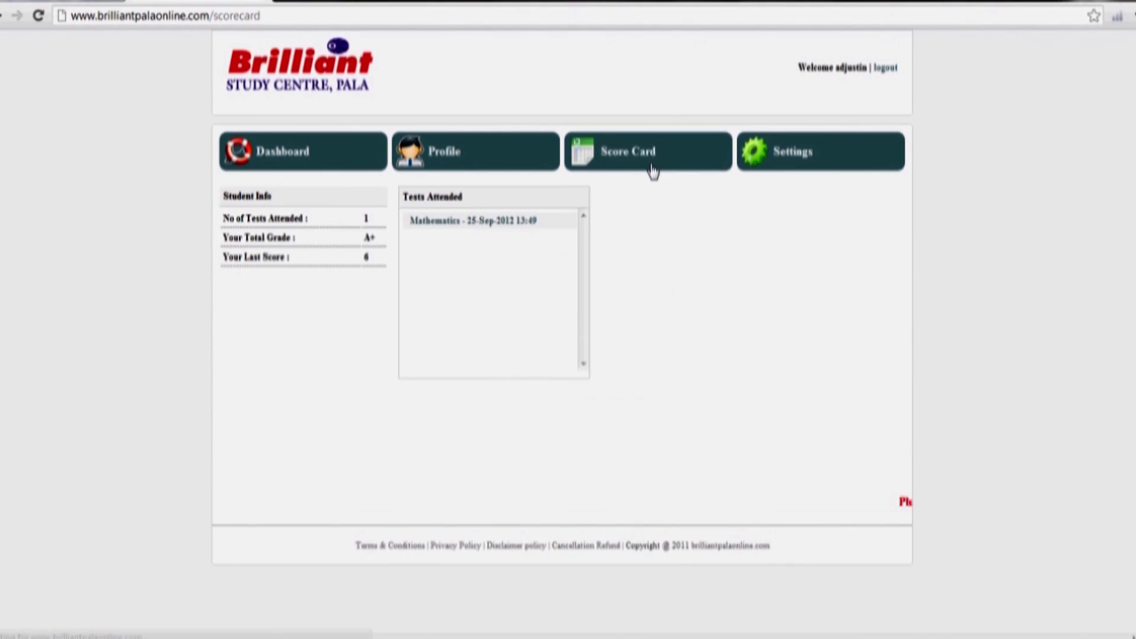
click(473, 221)
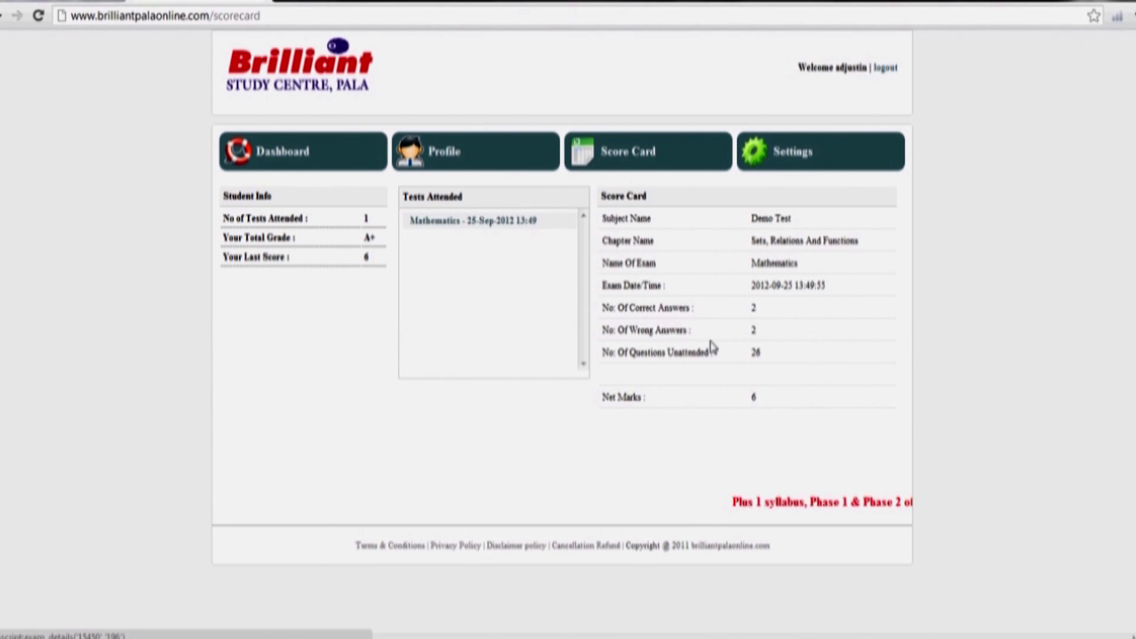
double_click(754, 397)
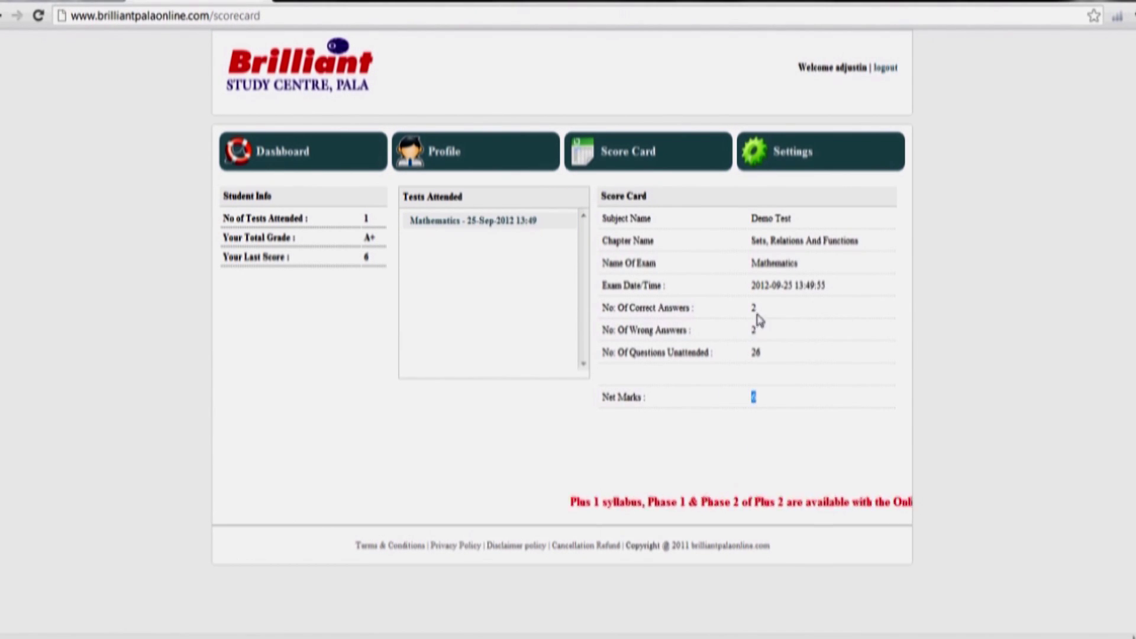
click(755, 355)
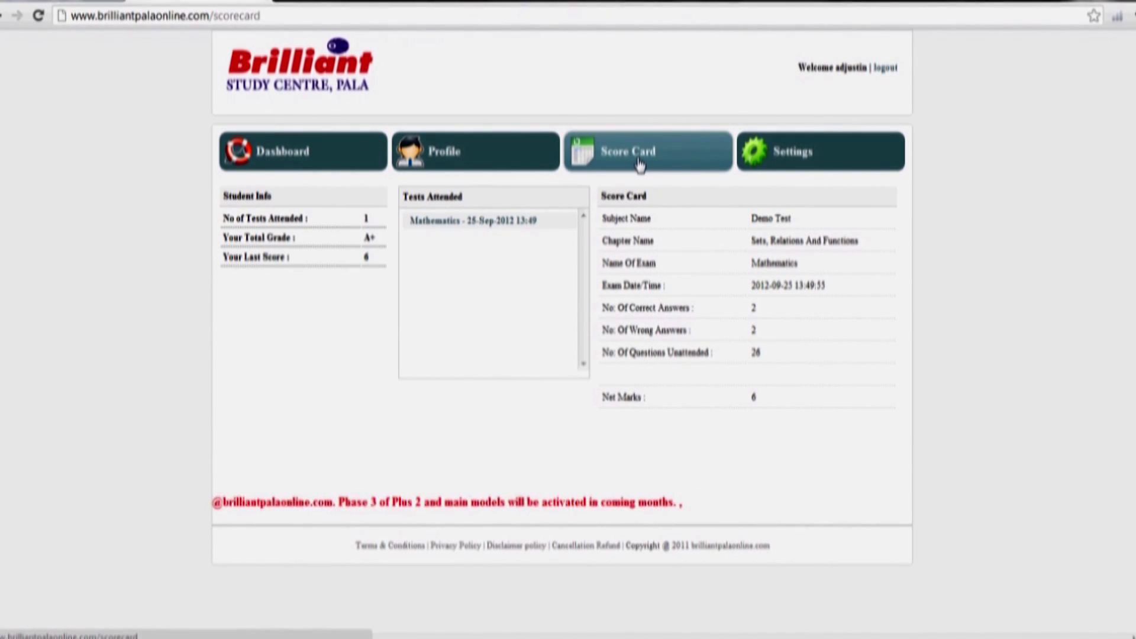
- Inspect the empty Old, New and Confirm Password fields under Settings, then return to Dashboard
click(784, 158)
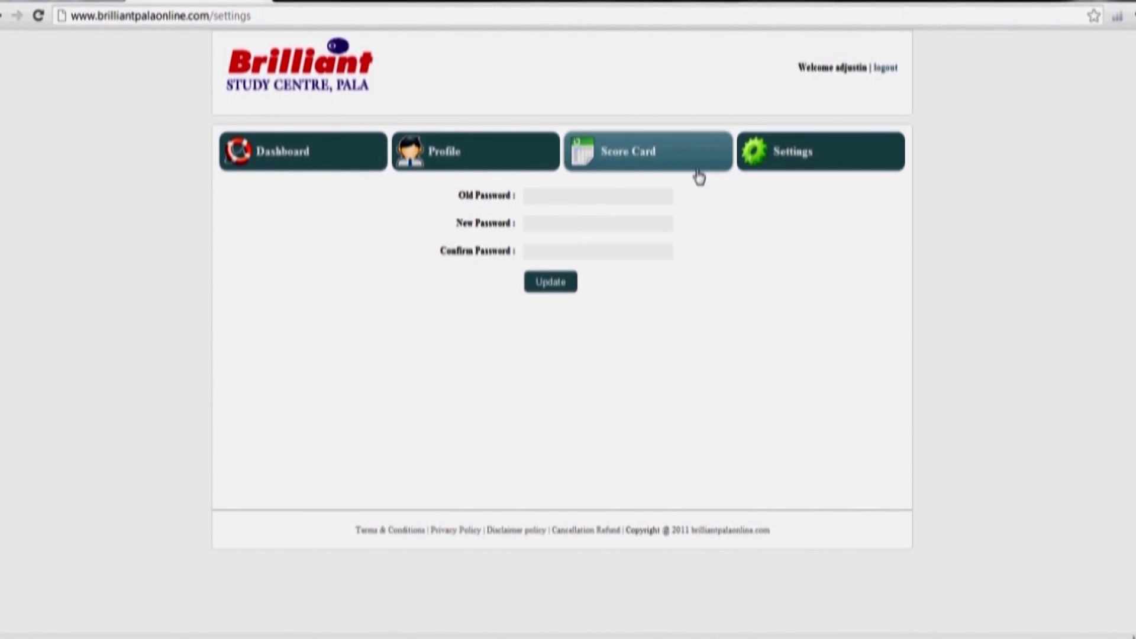
click(555, 196)
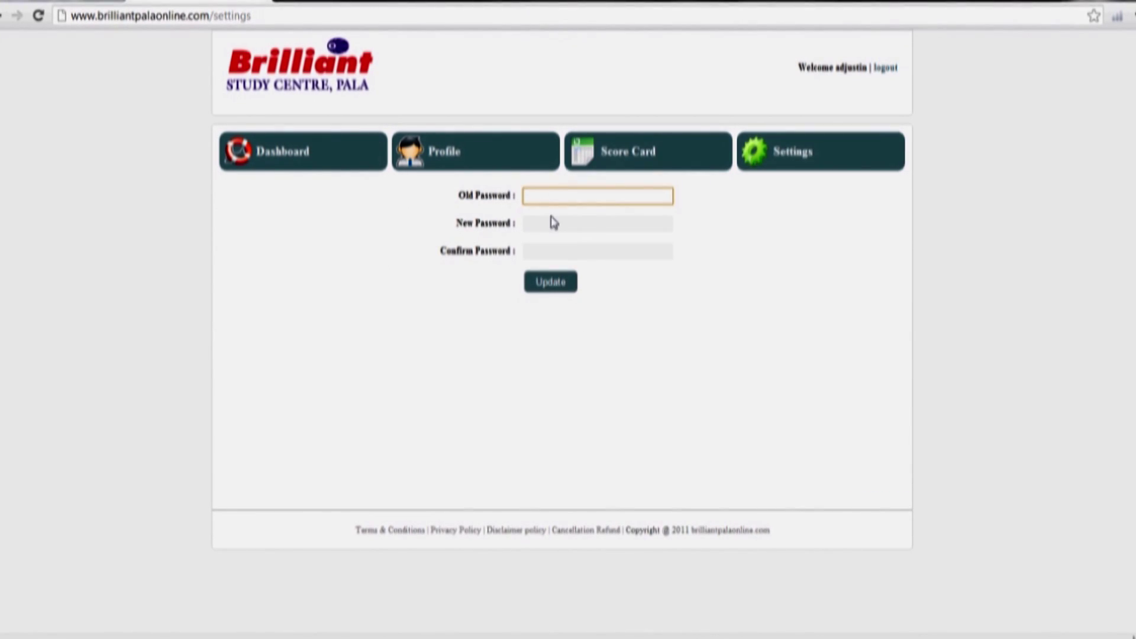
click(552, 223)
click(551, 257)
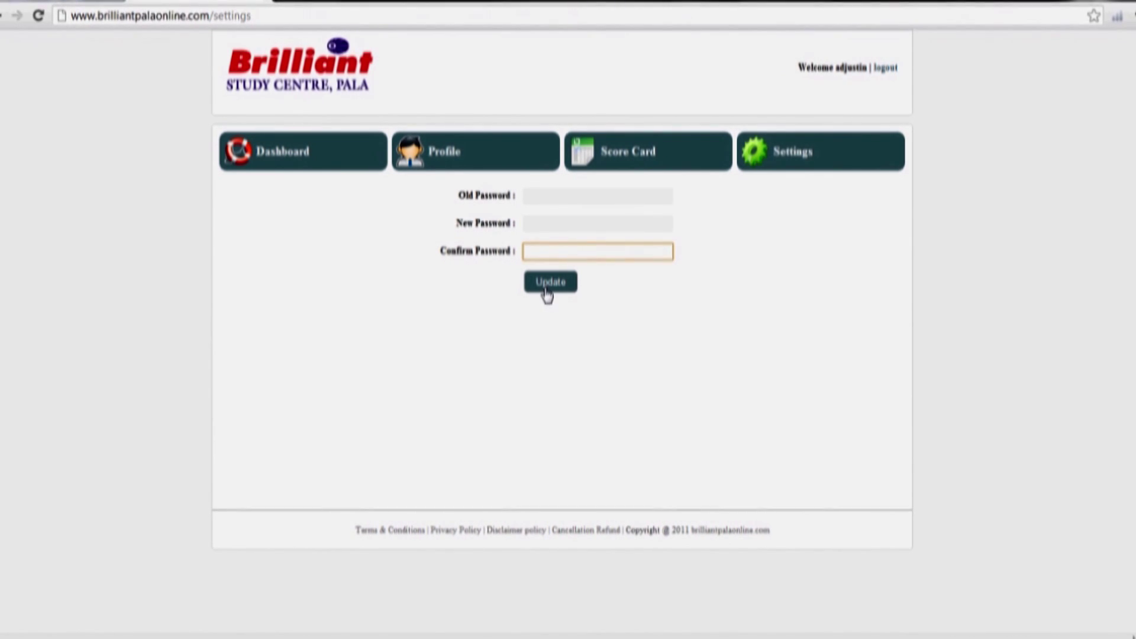
click(353, 167)
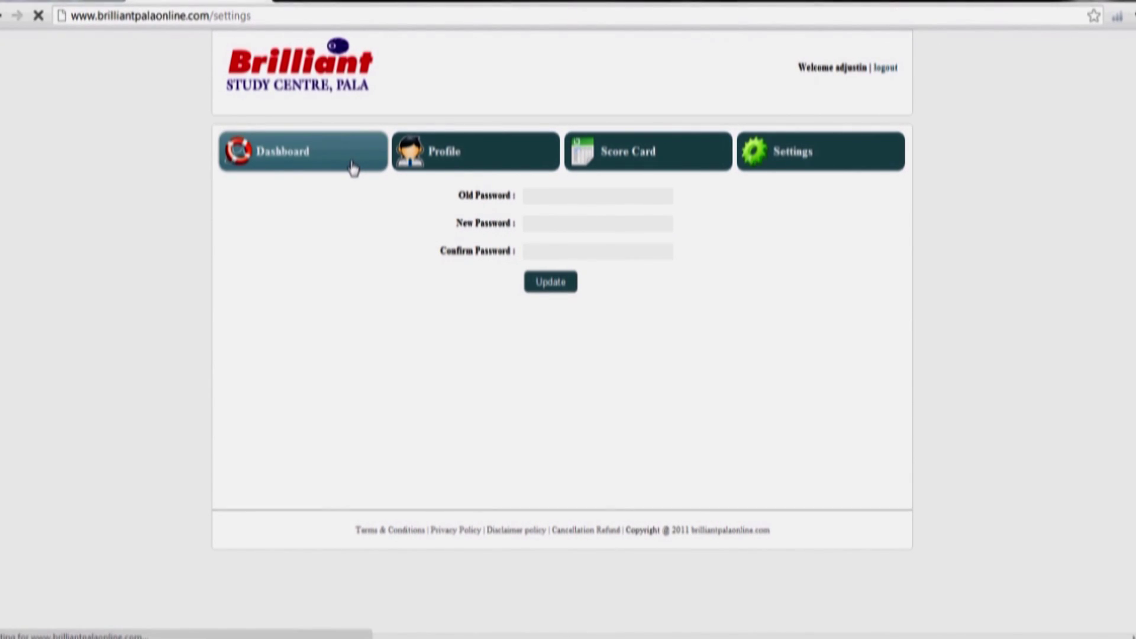